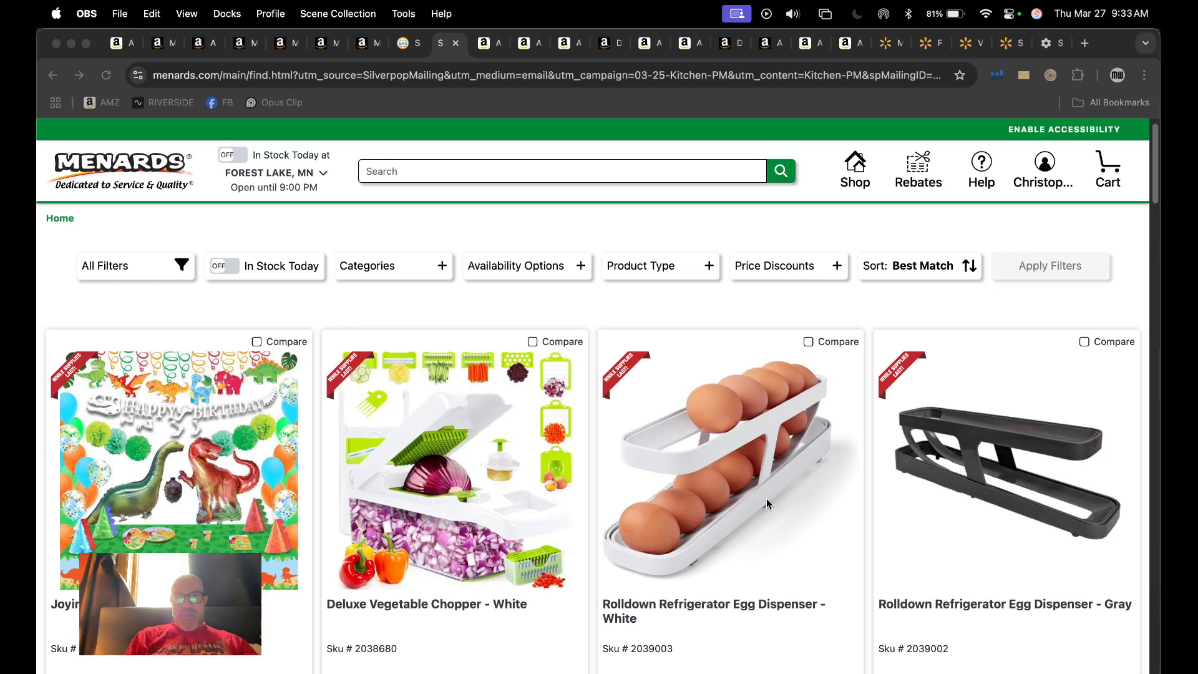
Browse the Menards kitchen products and open the Exitoso cutting board set's product page
scroll(766, 498, down, 3)
scroll(766, 498, up, 2)
scroll(766, 498, down, 10)
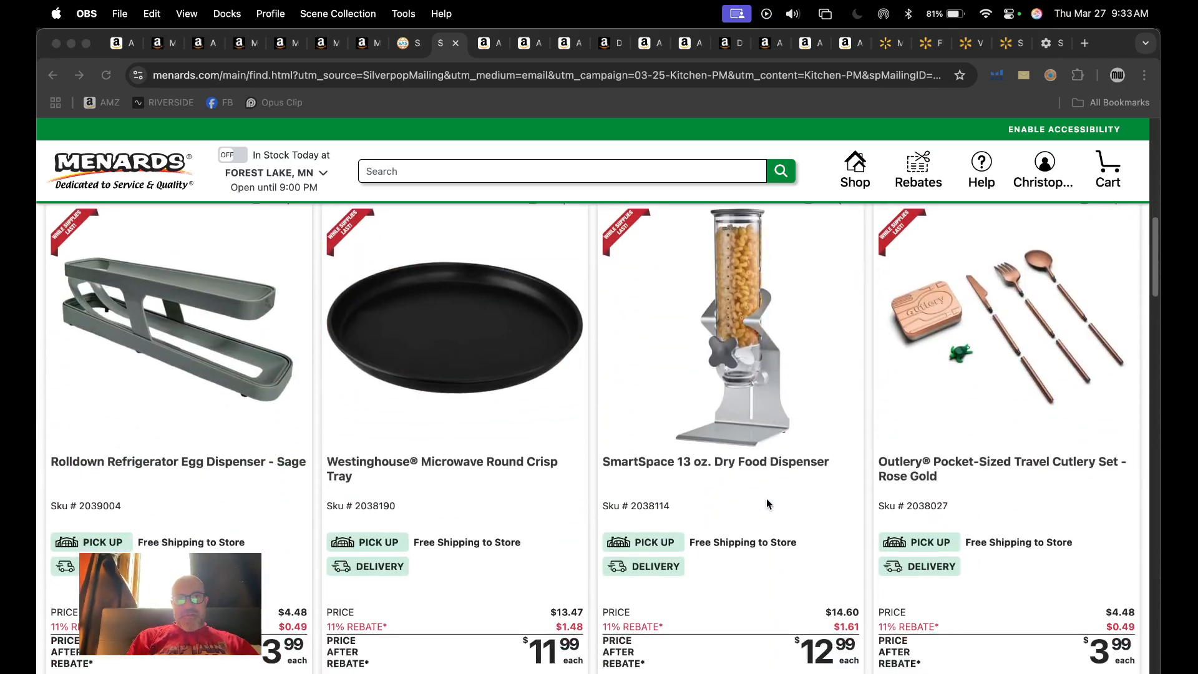
scroll(766, 500, down, 7)
scroll(766, 497, down, 1)
click(998, 343)
click(989, 352)
scroll(499, 393, down, 1)
scroll(500, 390, down, 2)
scroll(500, 389, up, 3)
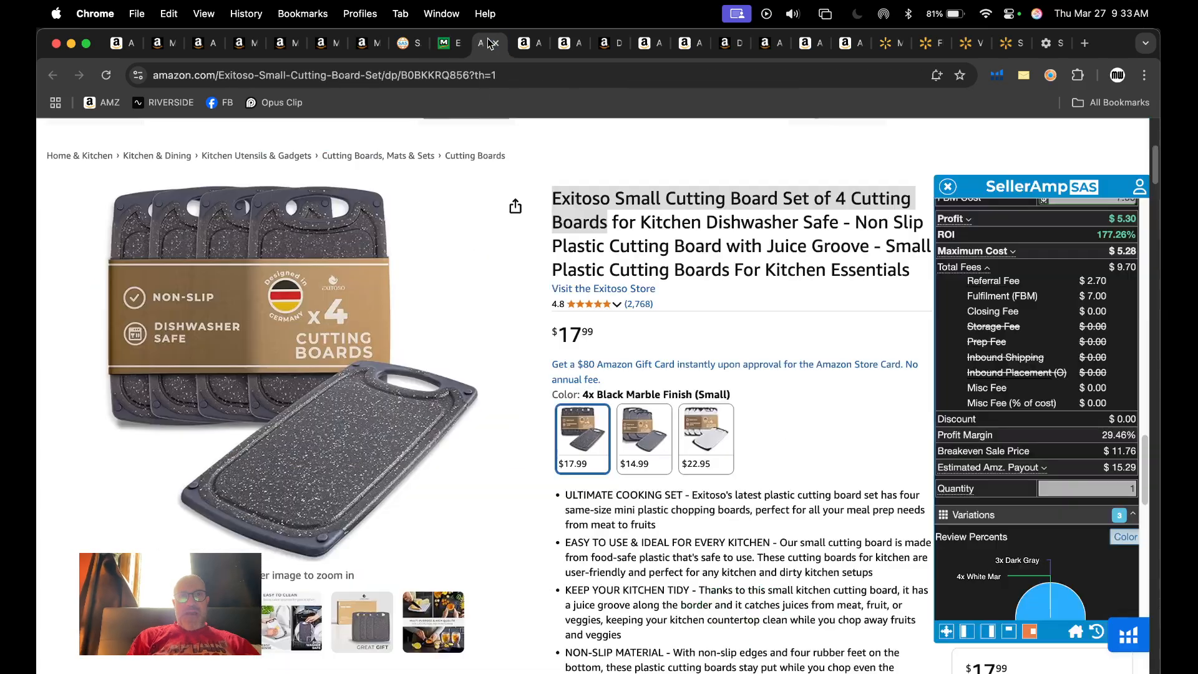
Switch to the matching Amazon listing and examine each color variation's review share in SellerAmp's Variations chart
click(487, 44)
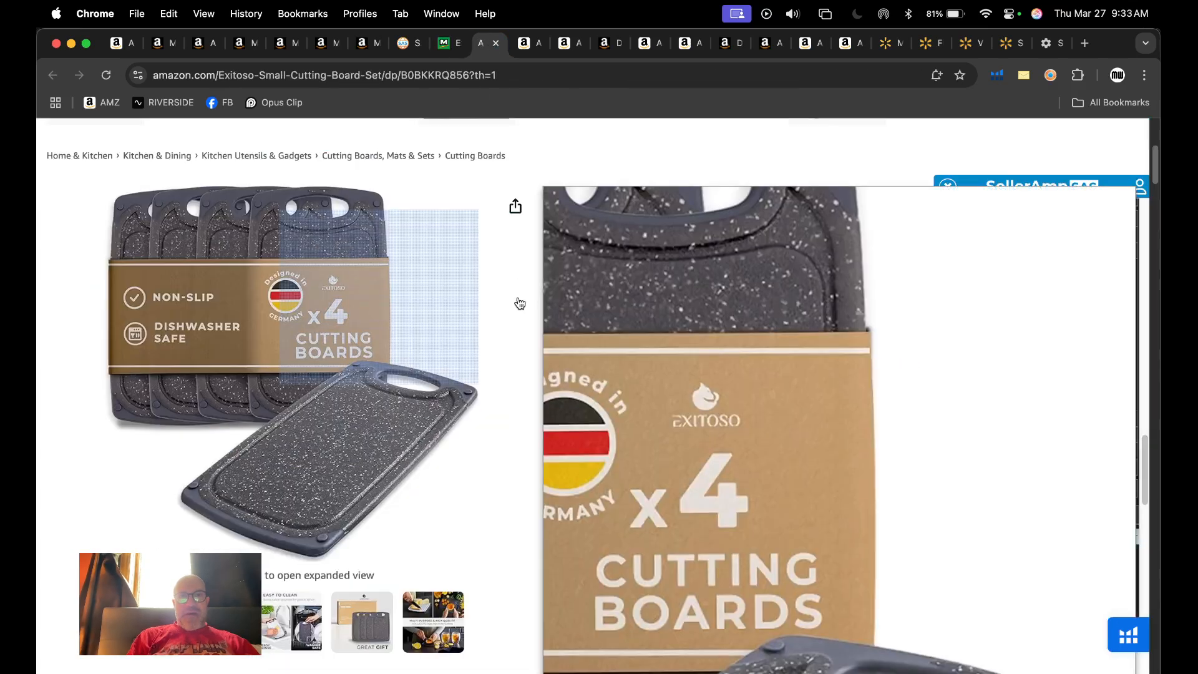
click(625, 156)
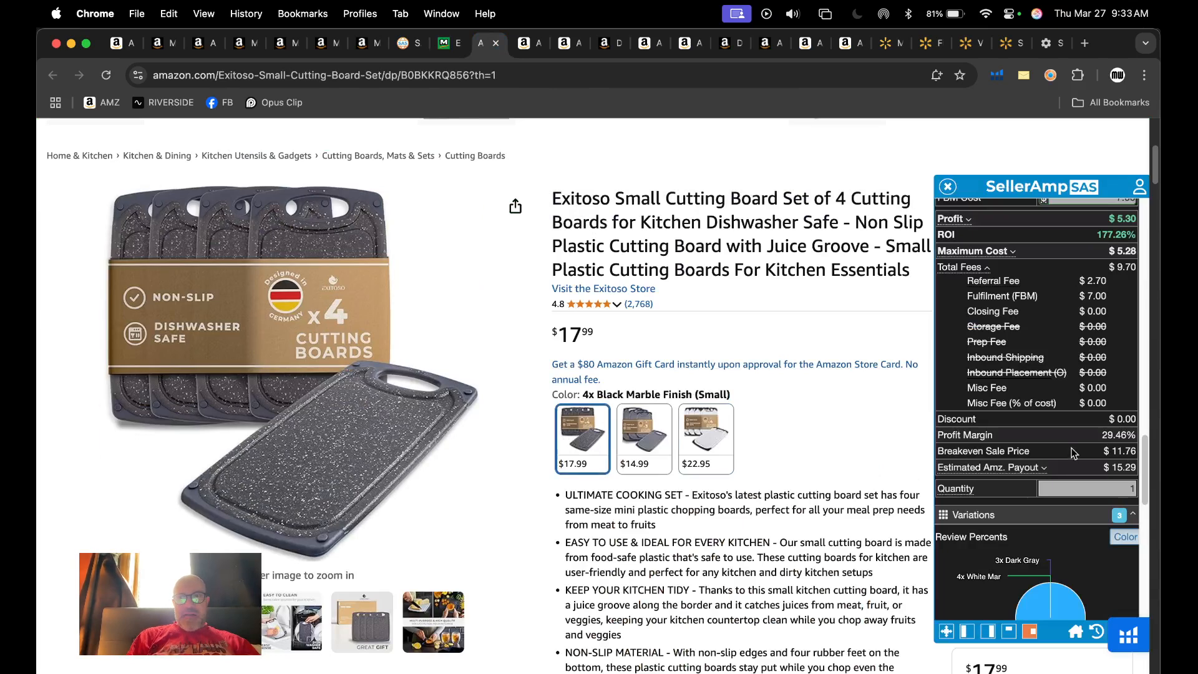
scroll(1078, 453, down, 5)
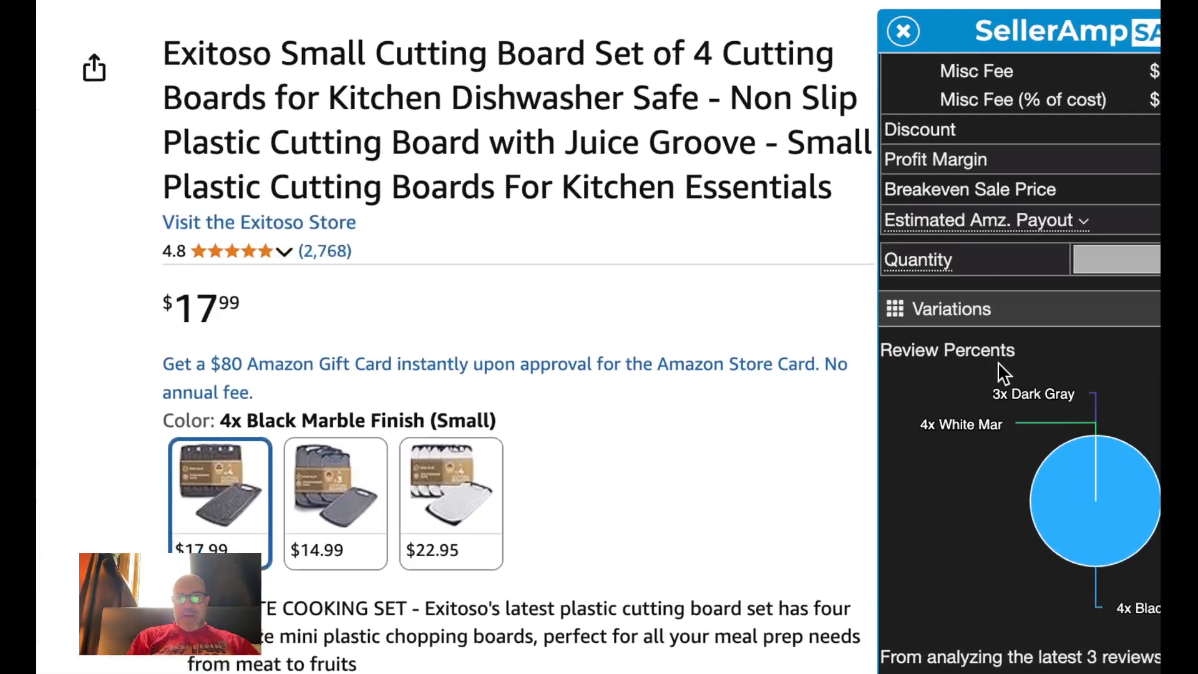
mouse_move(1061, 405)
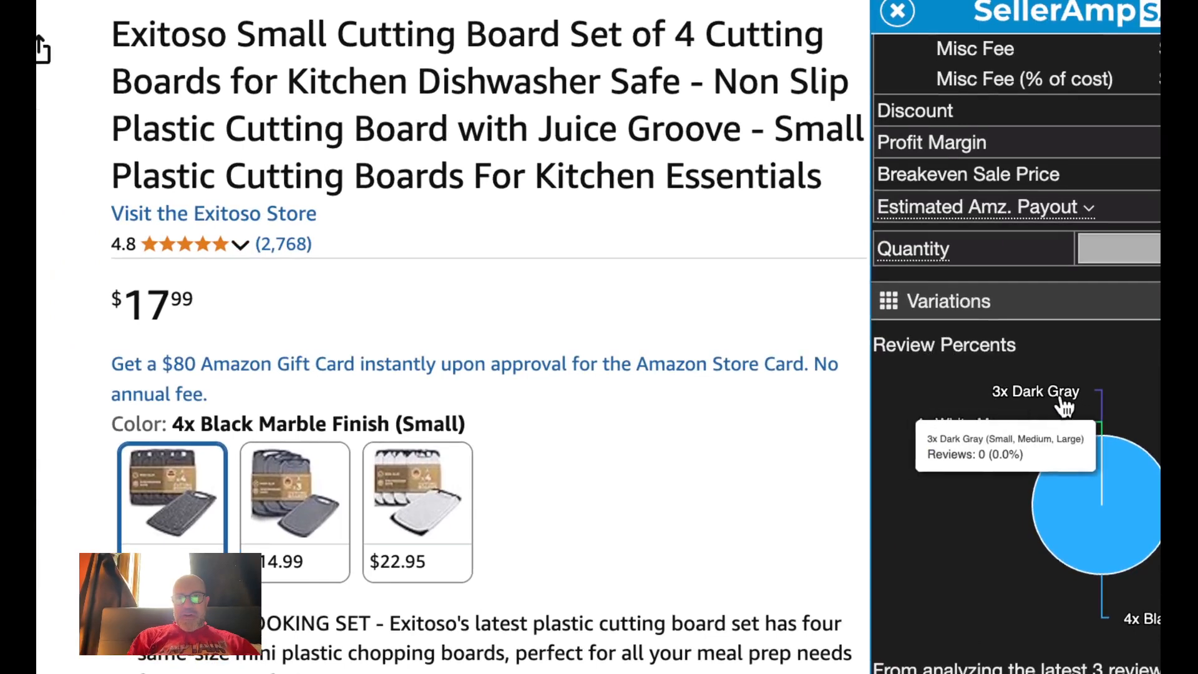
mouse_move(1154, 497)
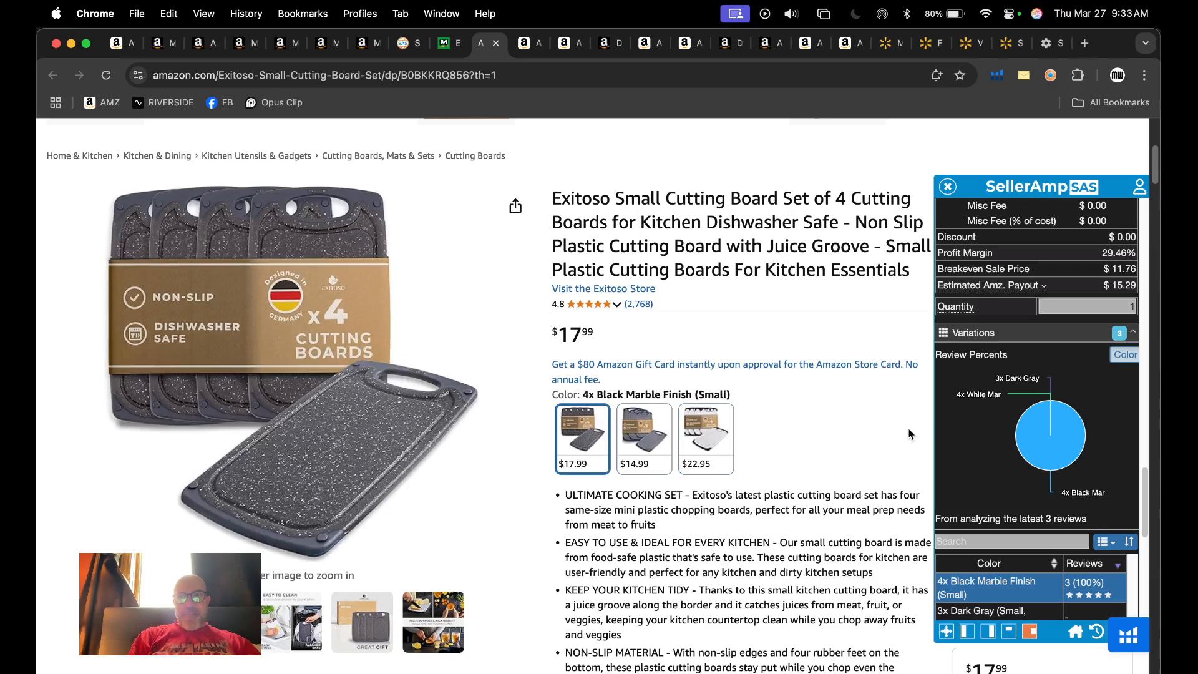
Review the cost price, sale price and profit in SellerAmp's Profit Calculator alongside the Menards product page
scroll(998, 423, up, 8)
scroll(1001, 425, up, 1)
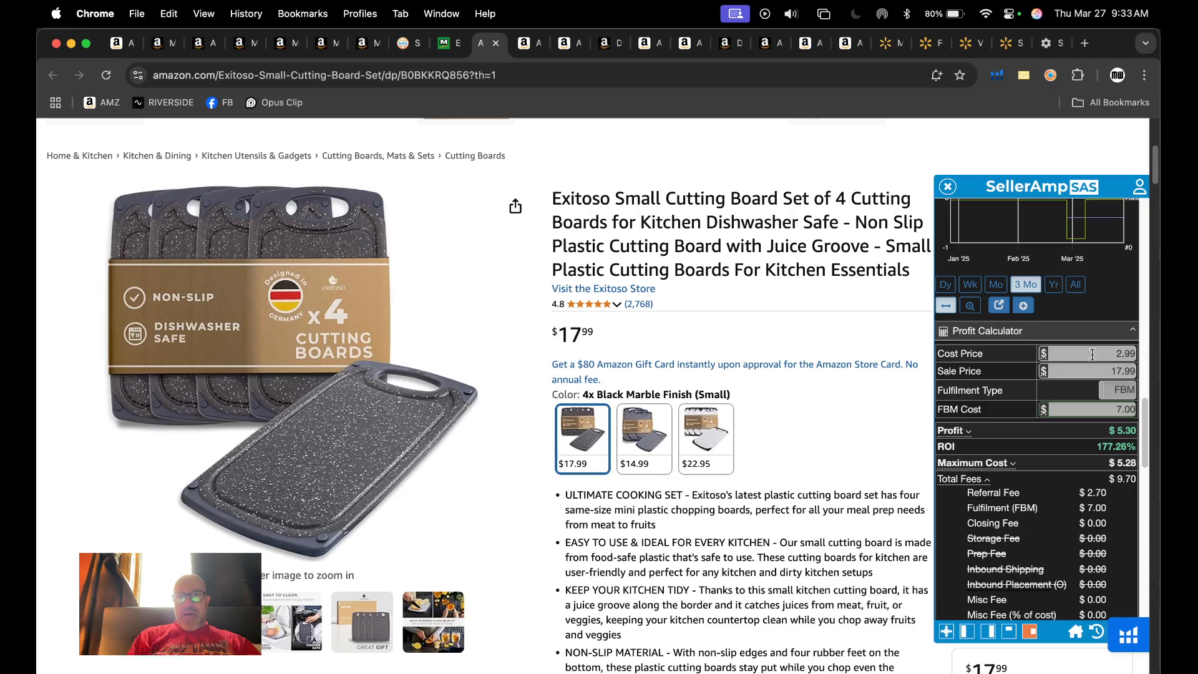
click(496, 43)
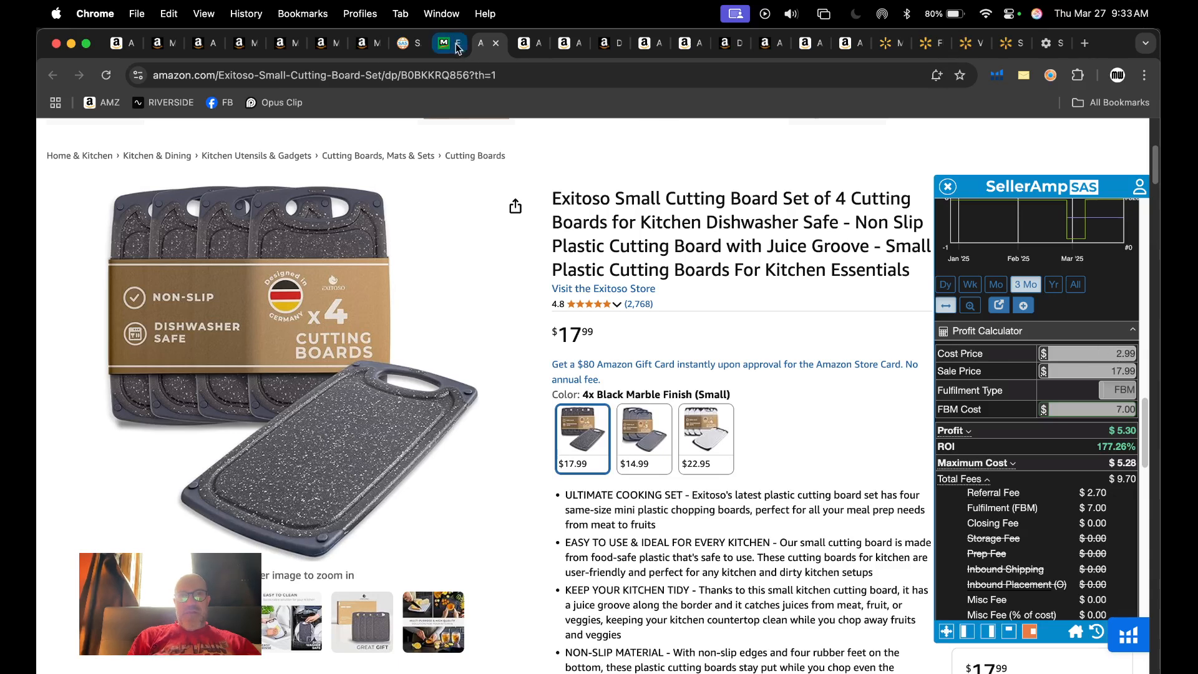
click(489, 44)
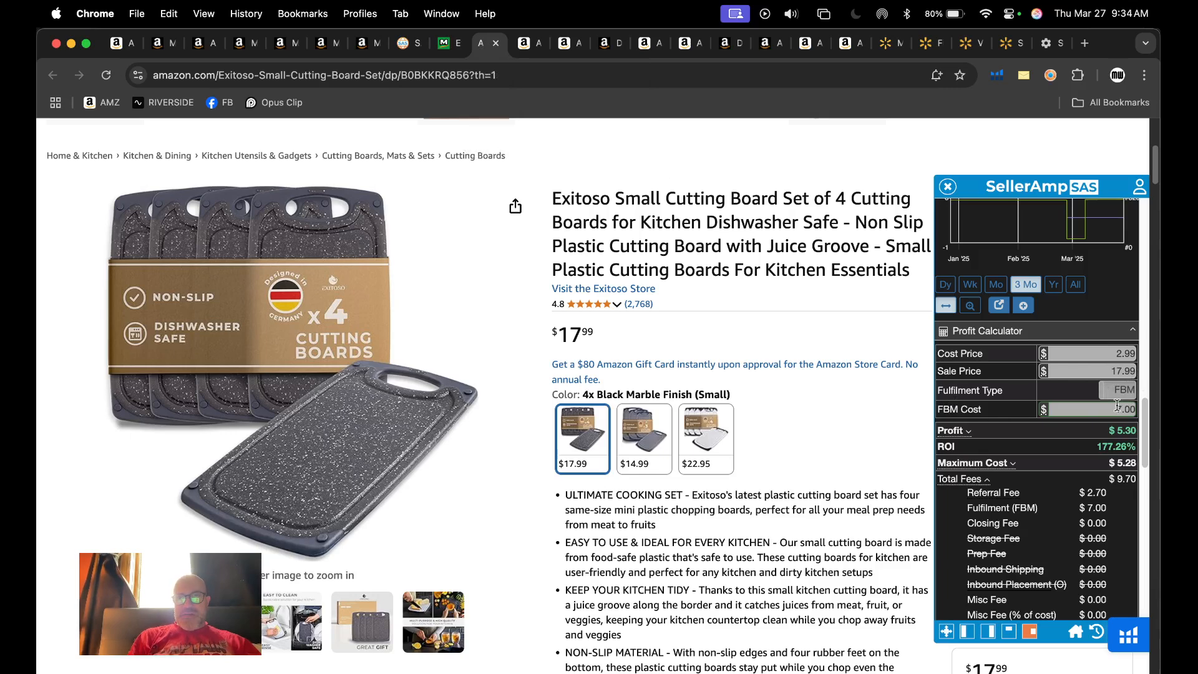
Examine the FBM cost and fee breakdown in the Profit Calculator, and collapse the Total Fees details
drag(1115, 409, 1144, 421)
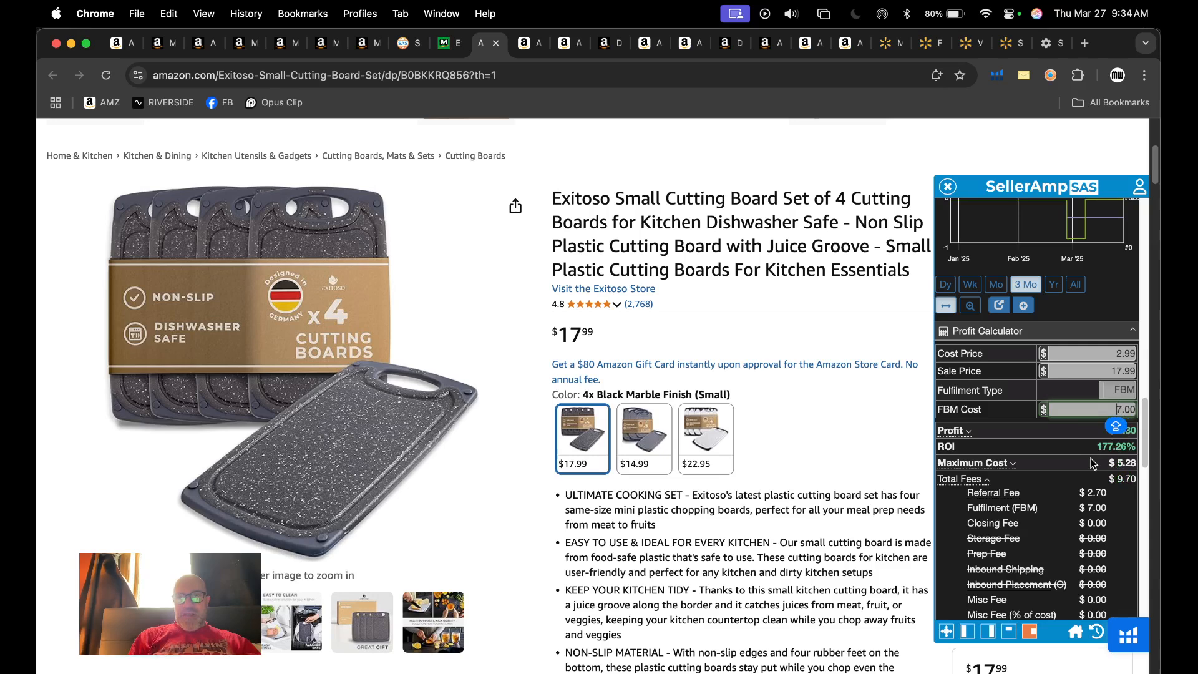
scroll(1091, 462, down, 4)
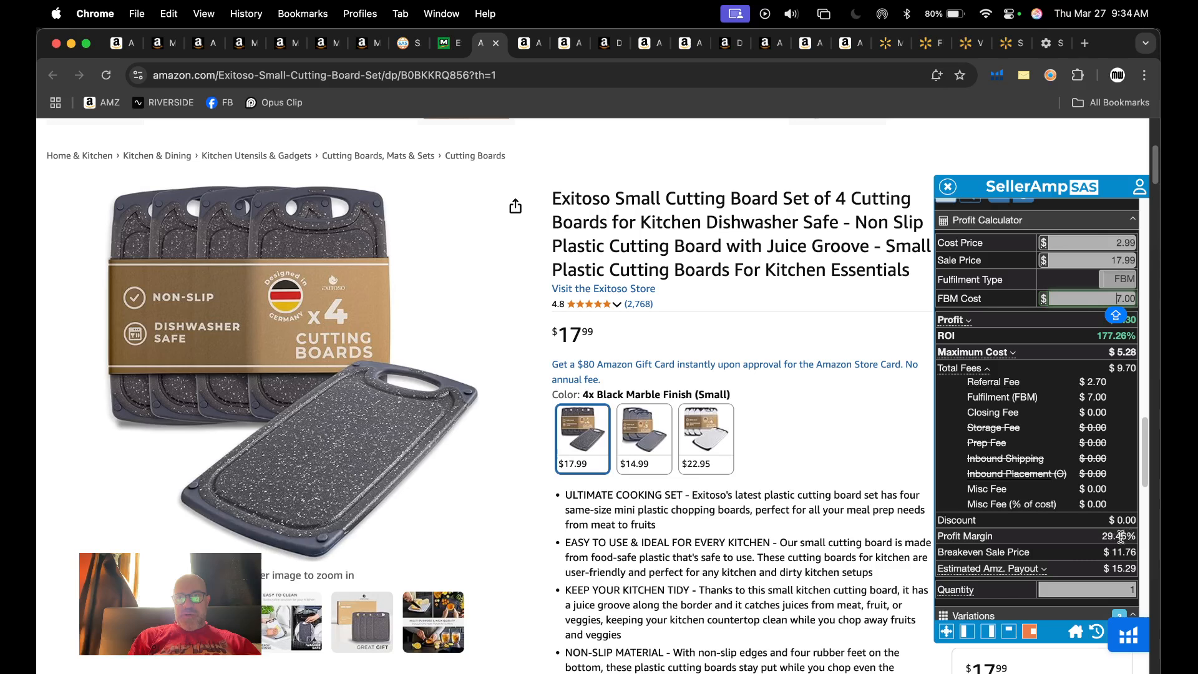
scroll(1121, 536, down, 3)
scroll(1120, 537, up, 5)
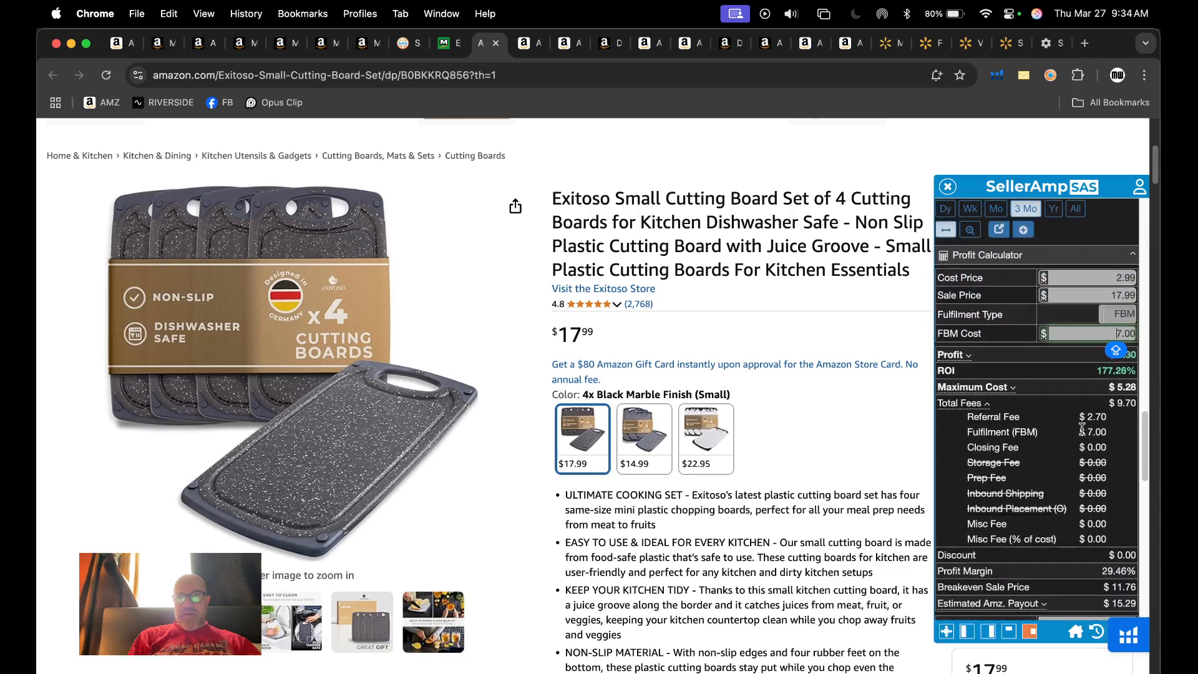
click(983, 404)
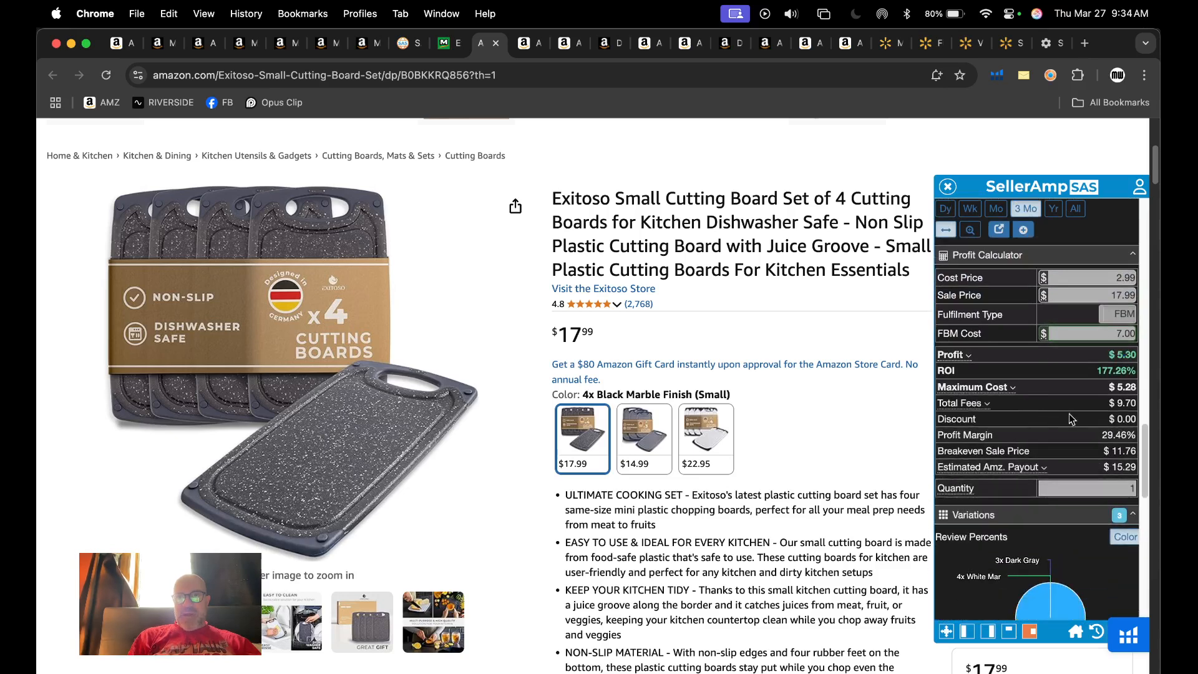
scroll(1068, 418, up, 2)
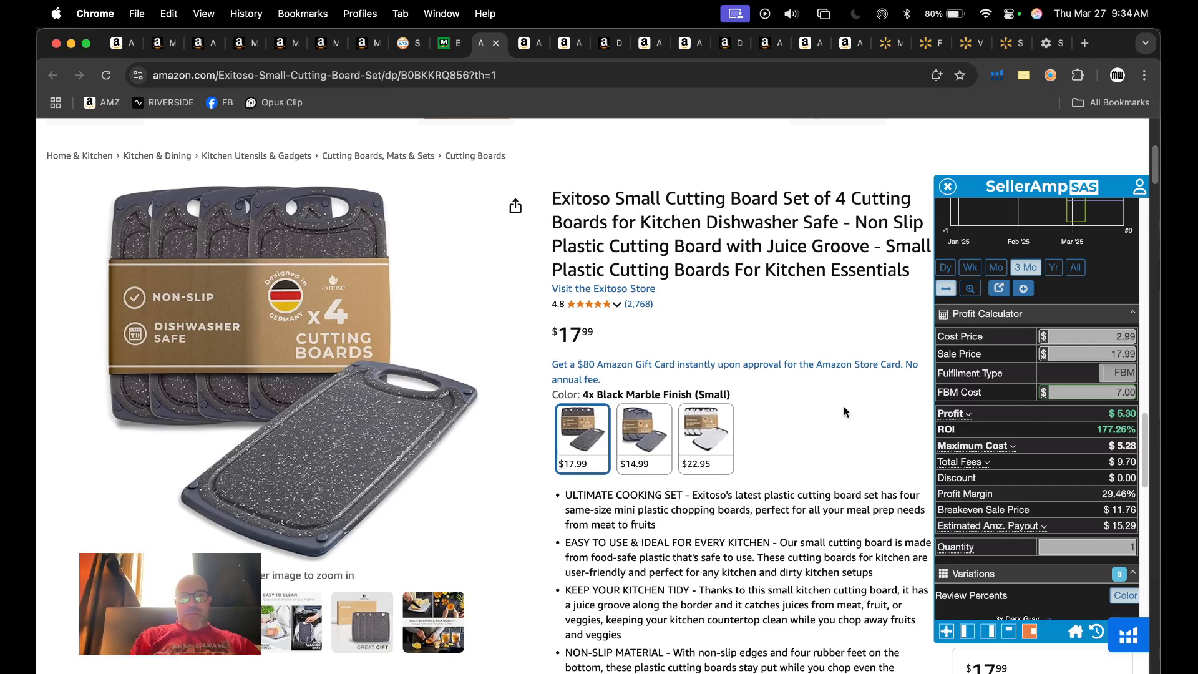
scroll(843, 412, up, 1)
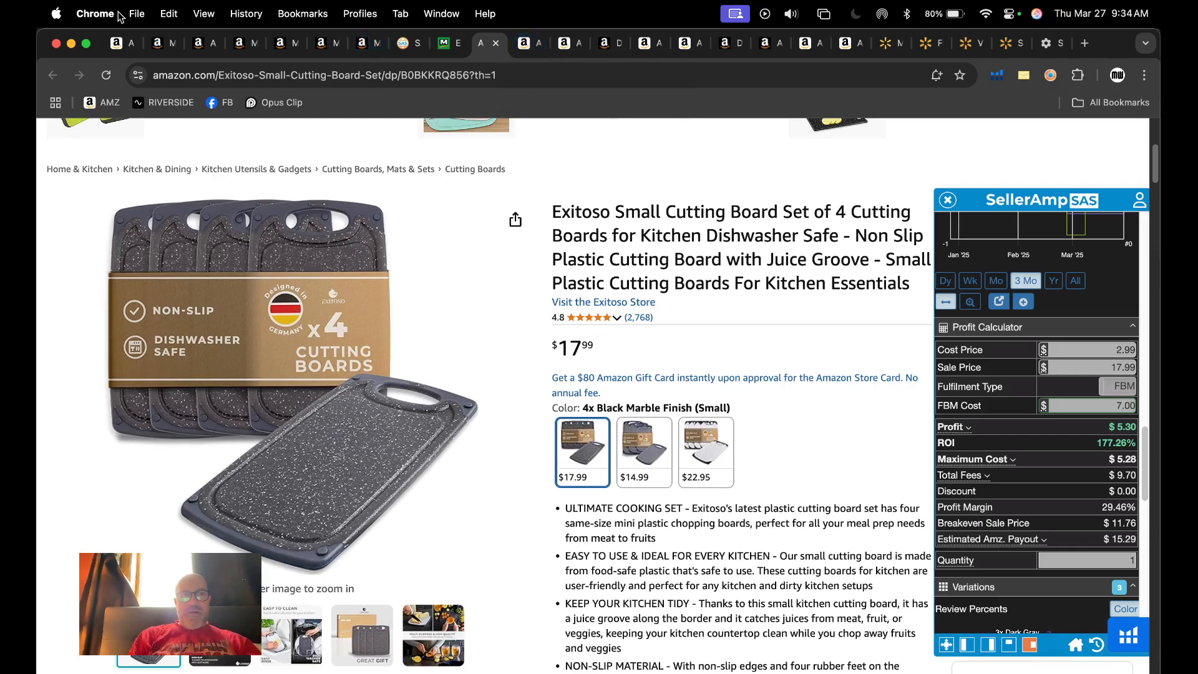
click(124, 45)
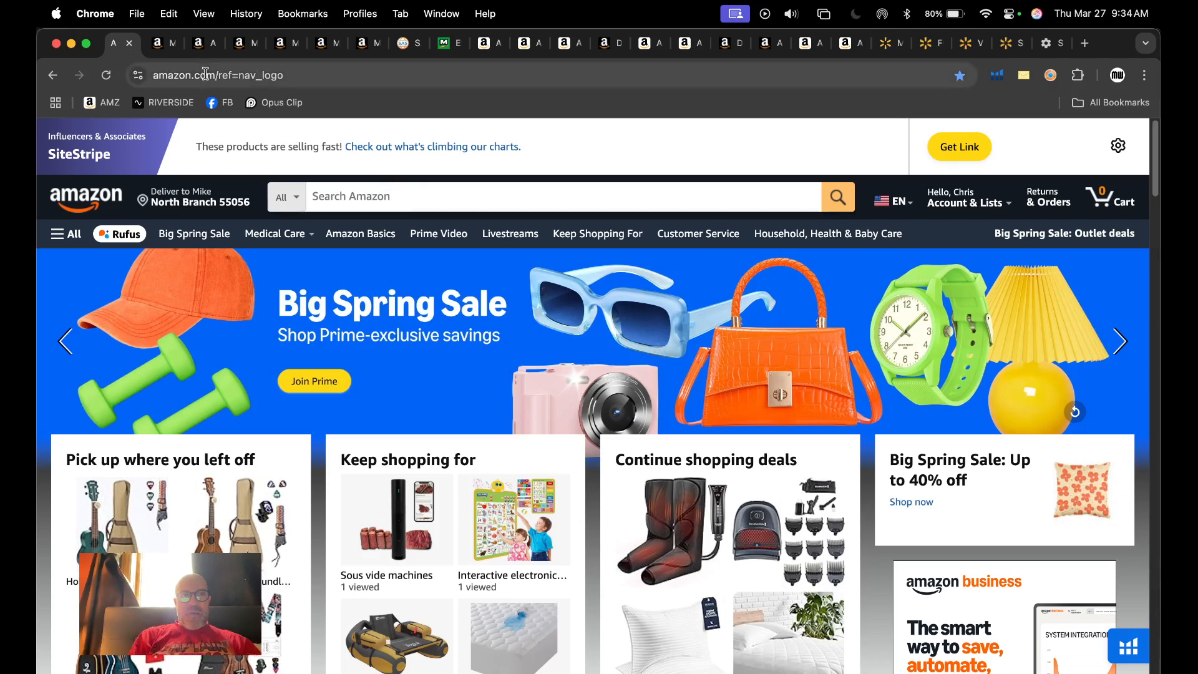
click(167, 45)
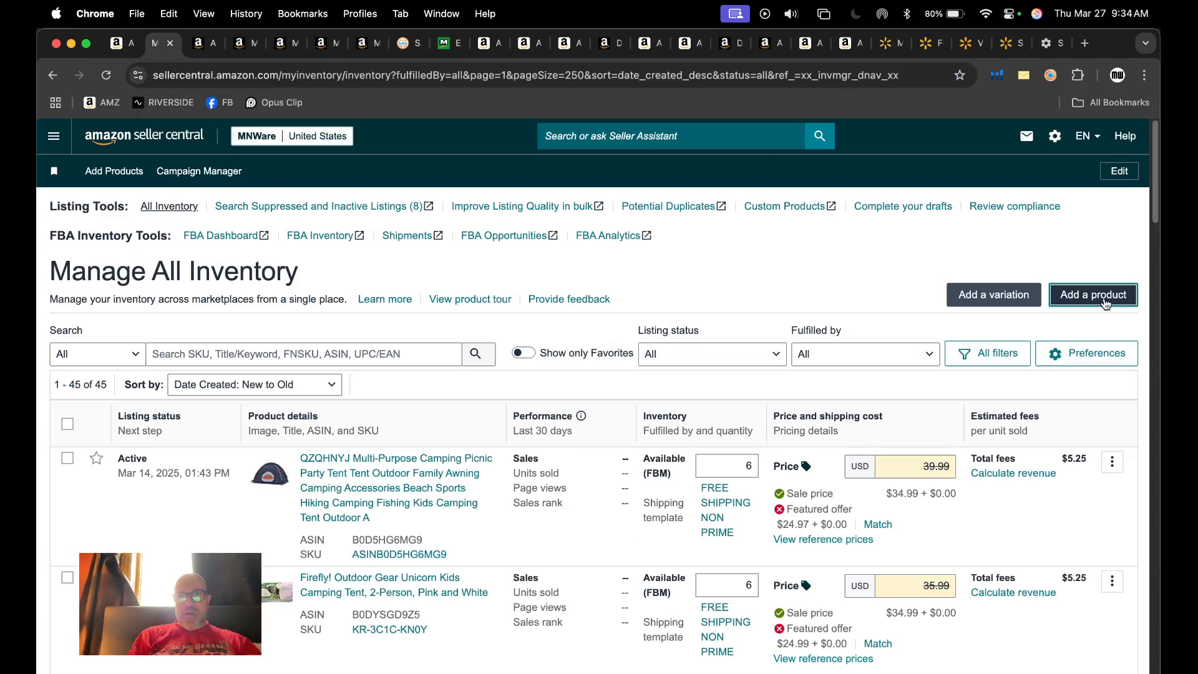
click(1118, 301)
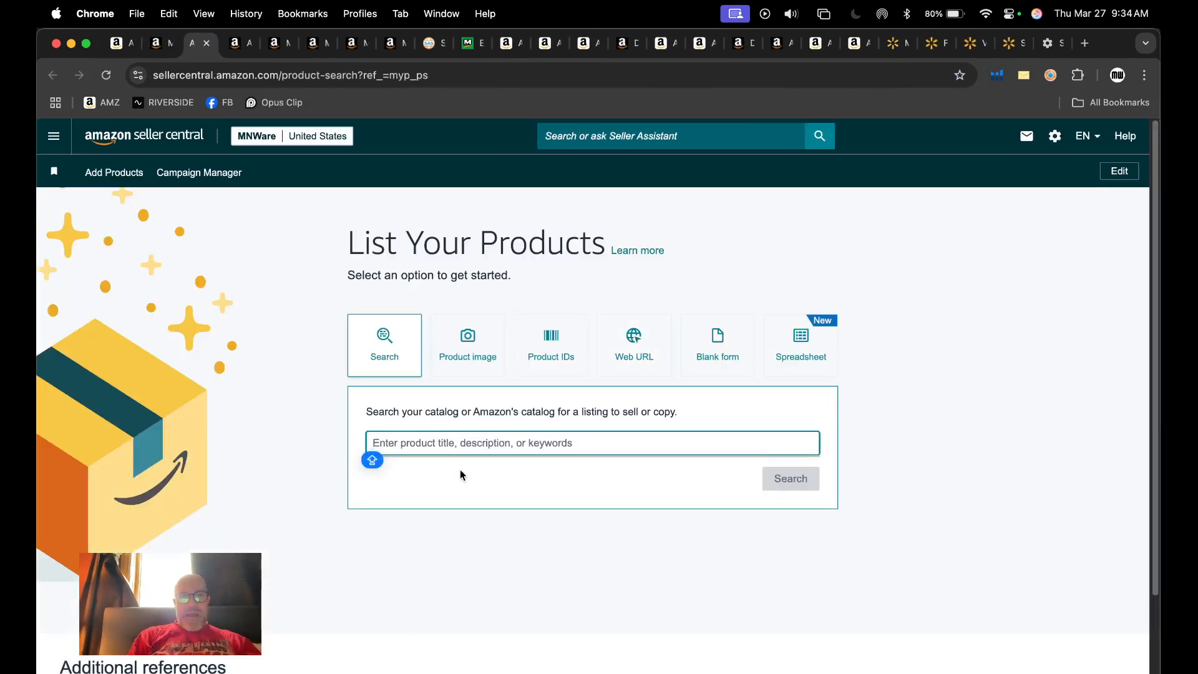
key(super+v)
key(Caps_Lock)
key(super+a)
key(BackSpace)
key(super+Tab)
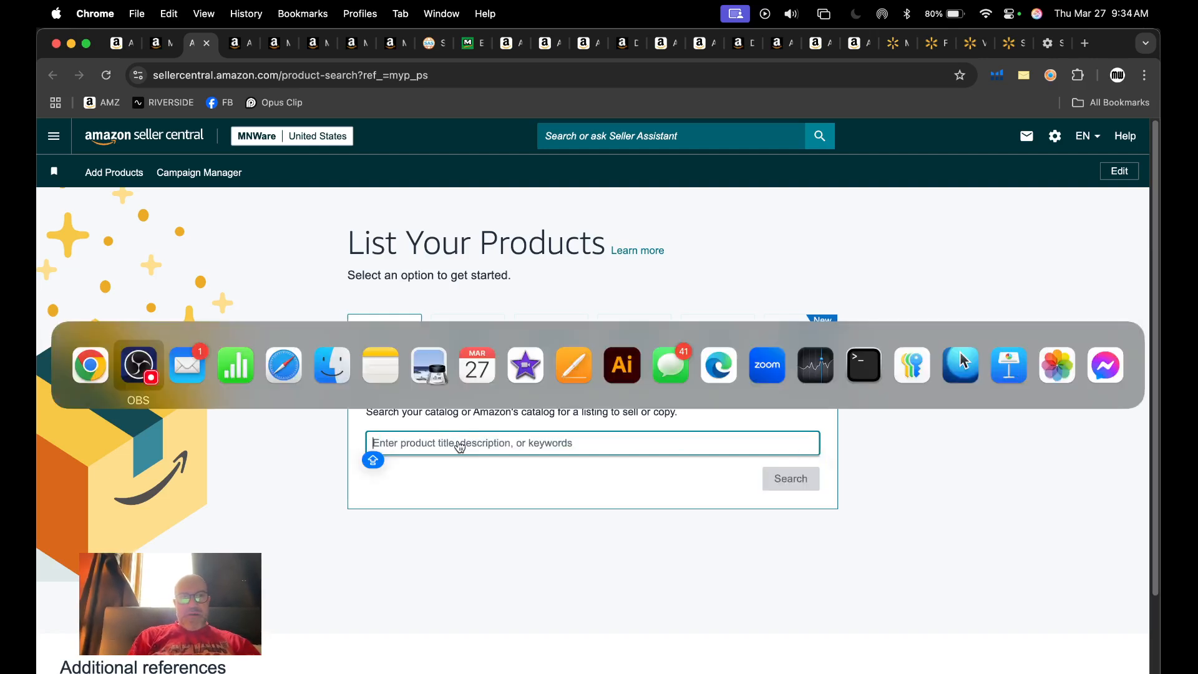
key(super+shift+Tab)
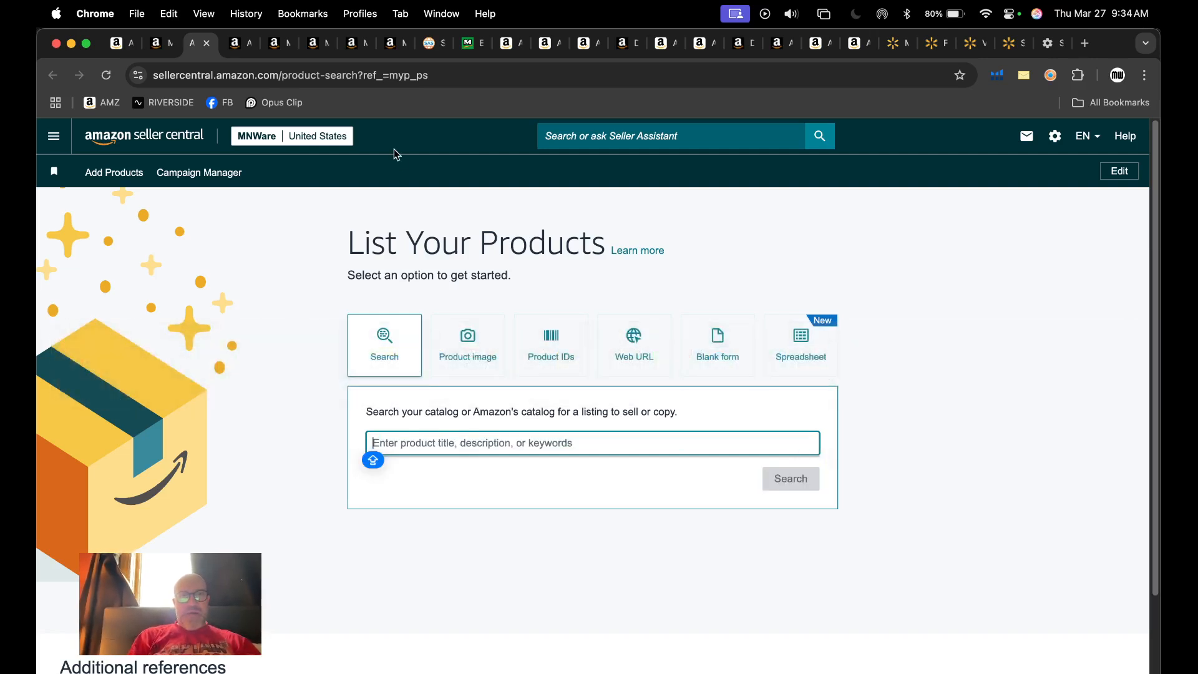
Copy the cutting board set's ASIN from the SellerAmp product details on its Amazon listing
click(513, 49)
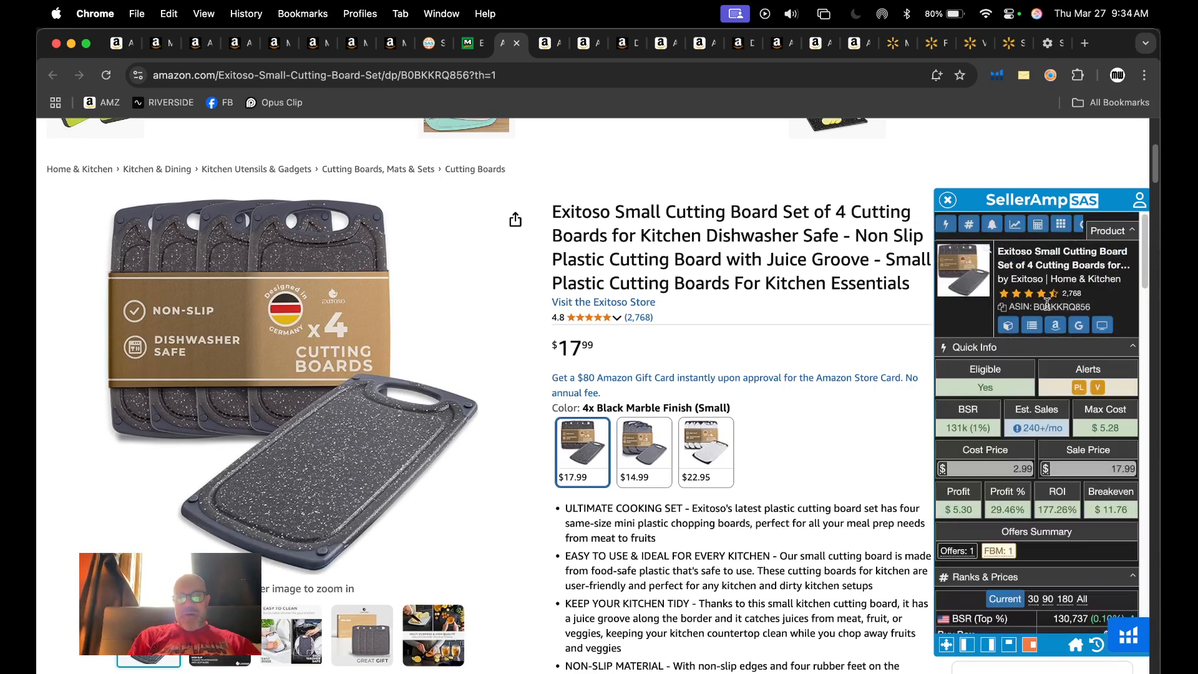
key(F1)
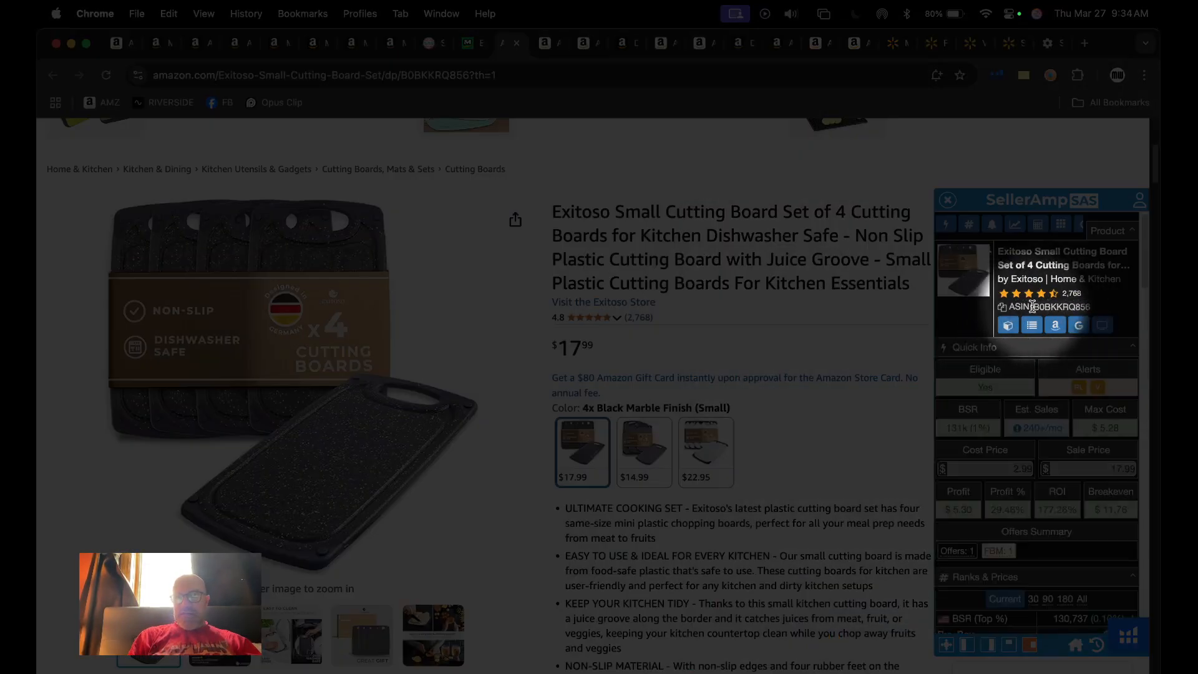
key(F1)
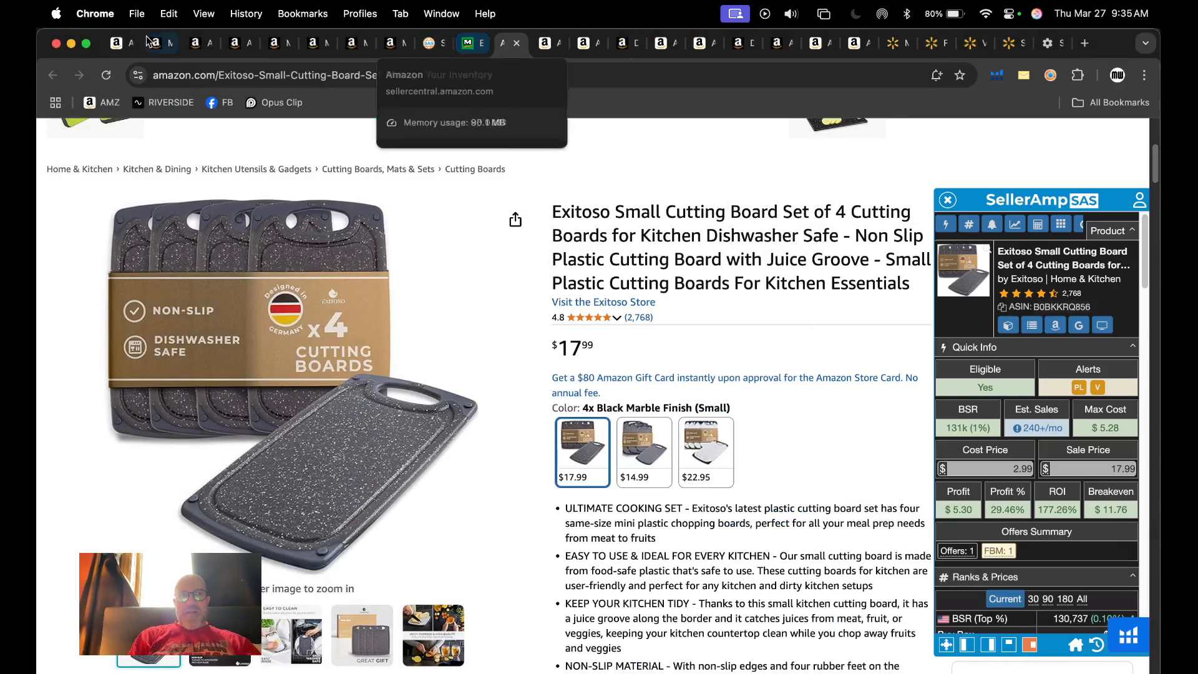
Start adding a product from Seller Central's Manage All Inventory page and search the catalog for ASIN B0BKKRQ856
click(121, 44)
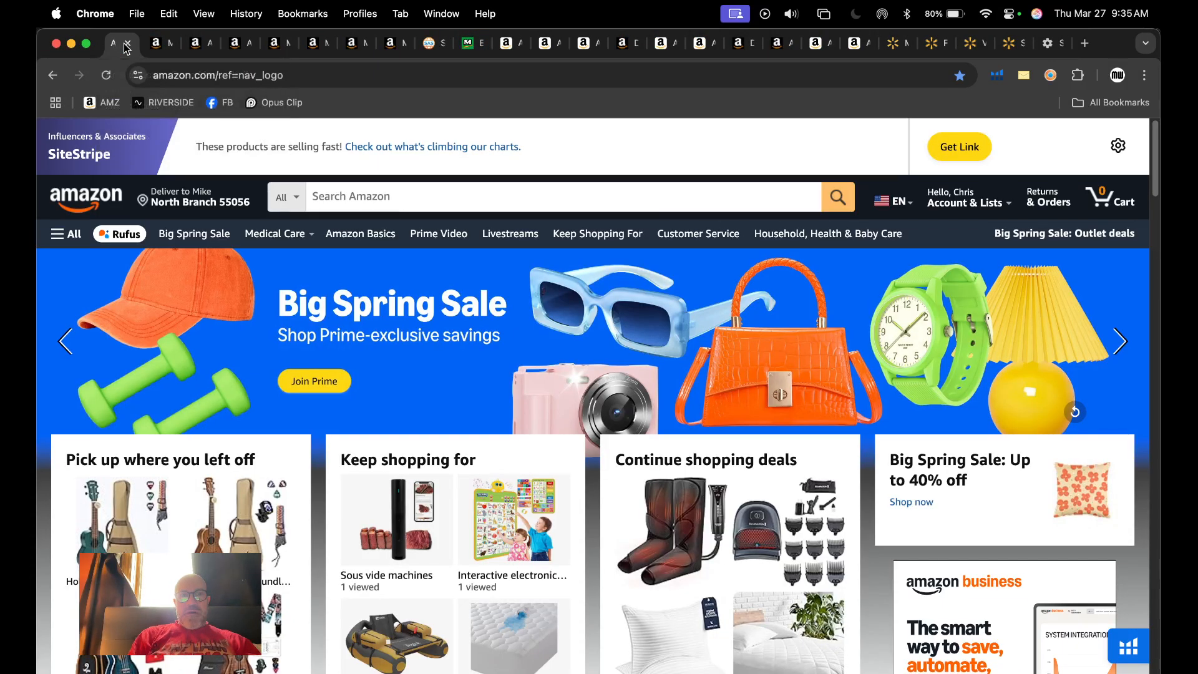
click(159, 45)
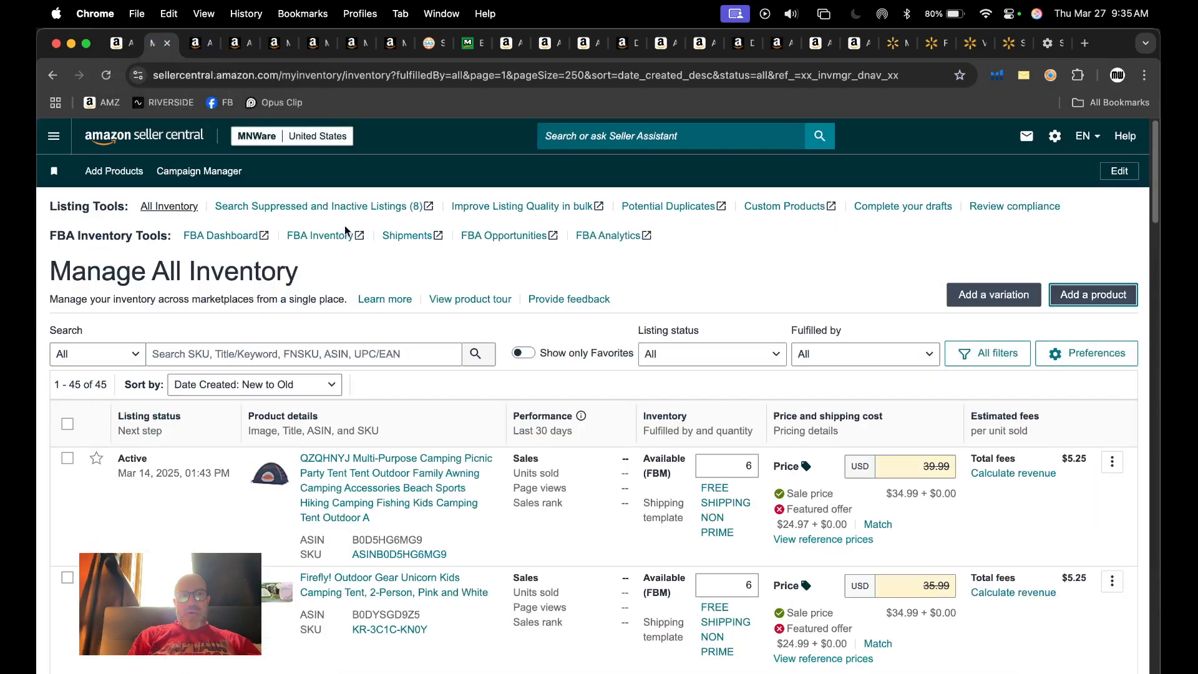
click(1100, 298)
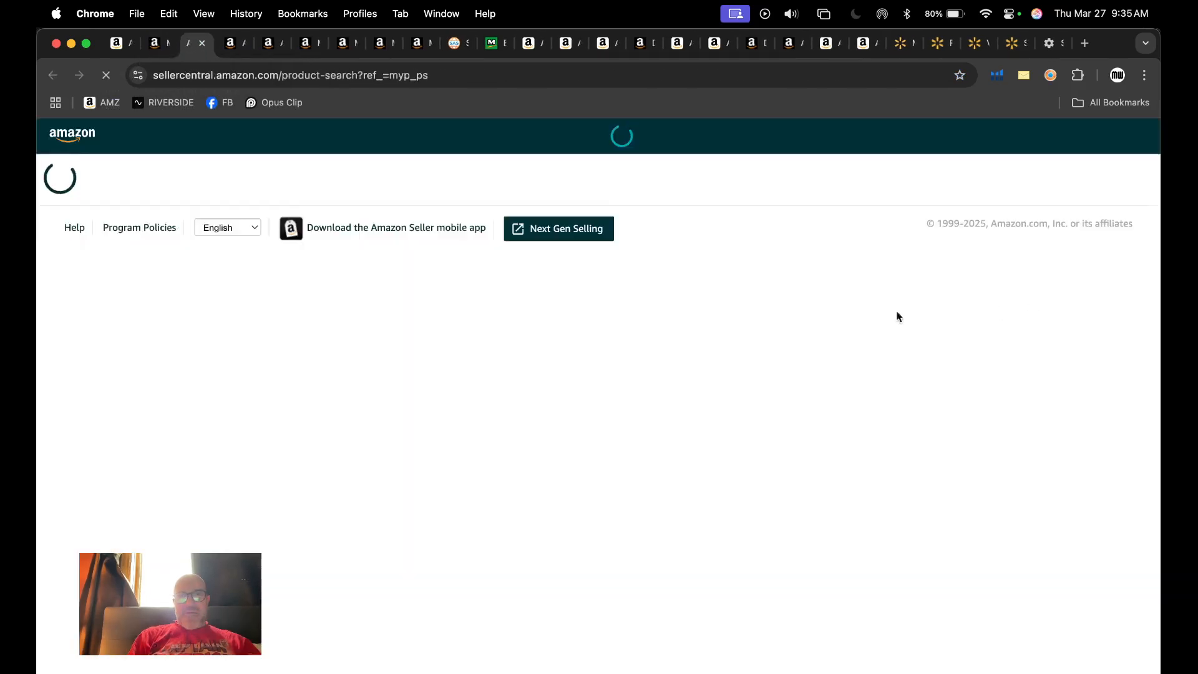
text(B0BKKRQ856)
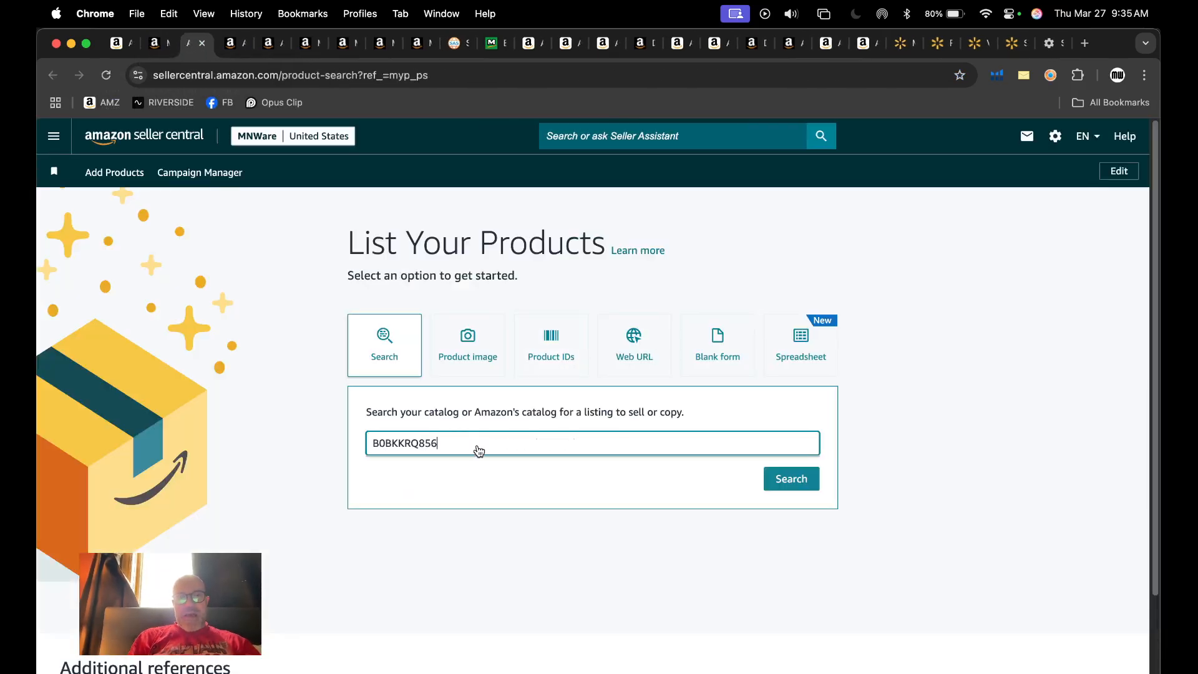
click(796, 479)
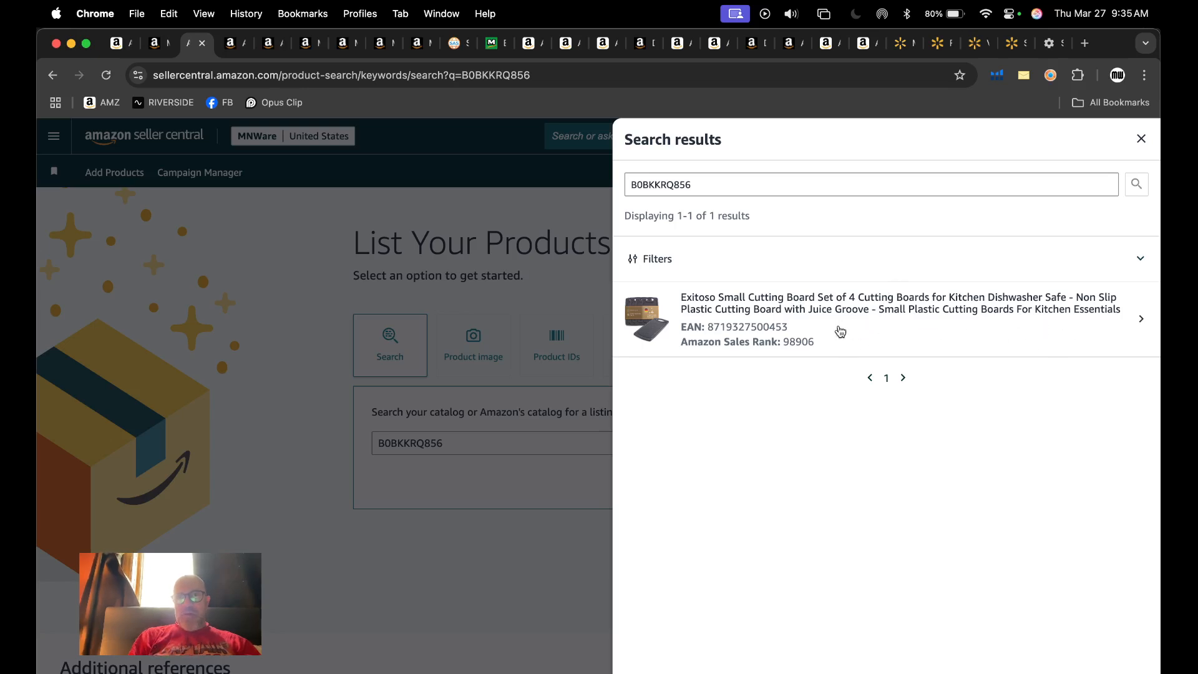
Open the Exitoso cutting board result, set its condition to New and start selling this product
click(889, 320)
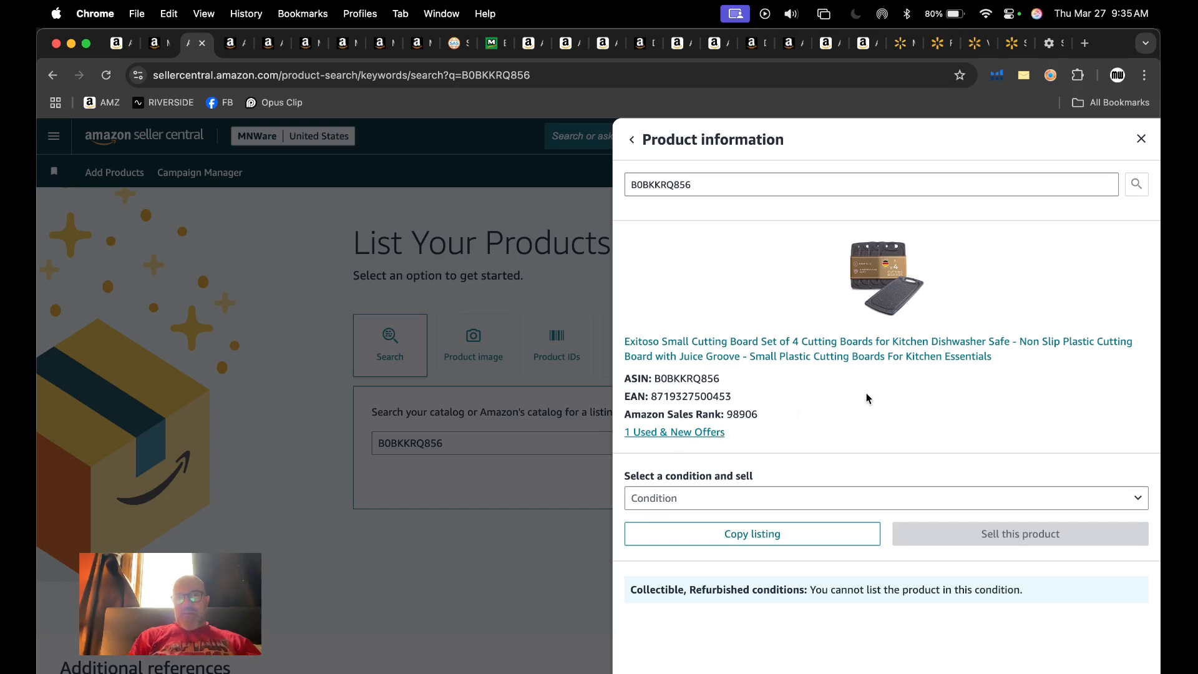
click(788, 502)
click(782, 522)
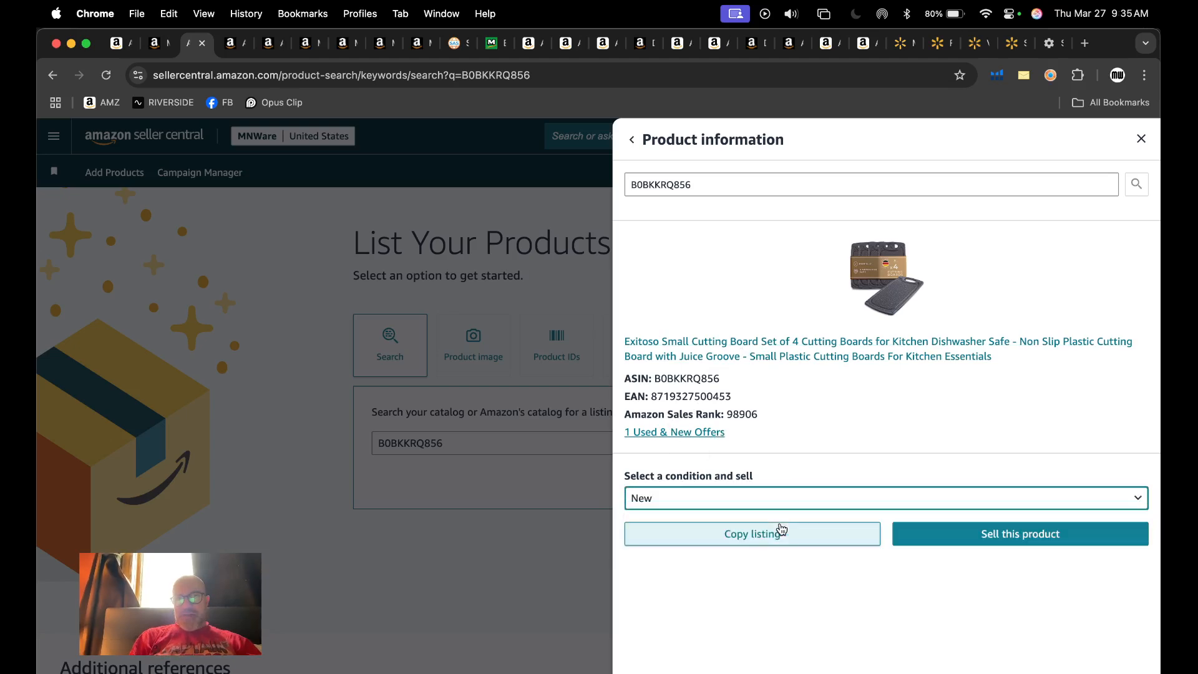
click(1007, 540)
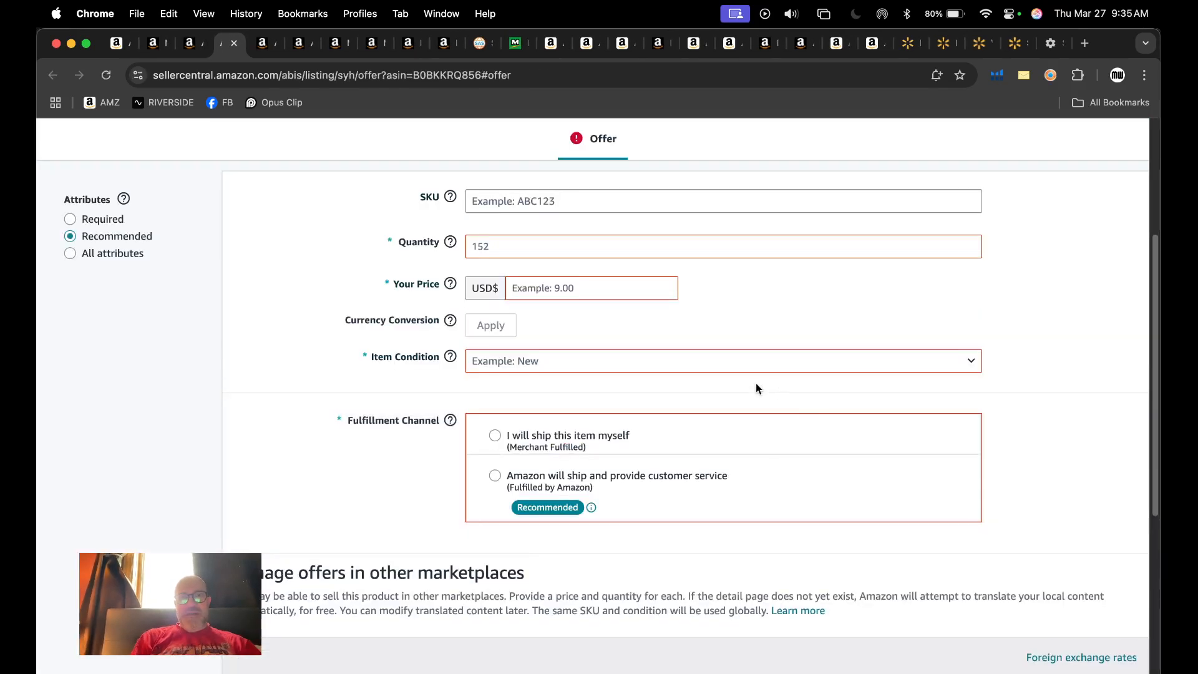
Show all attributes in the offer form for the cutting board set
scroll(738, 379, up, 3)
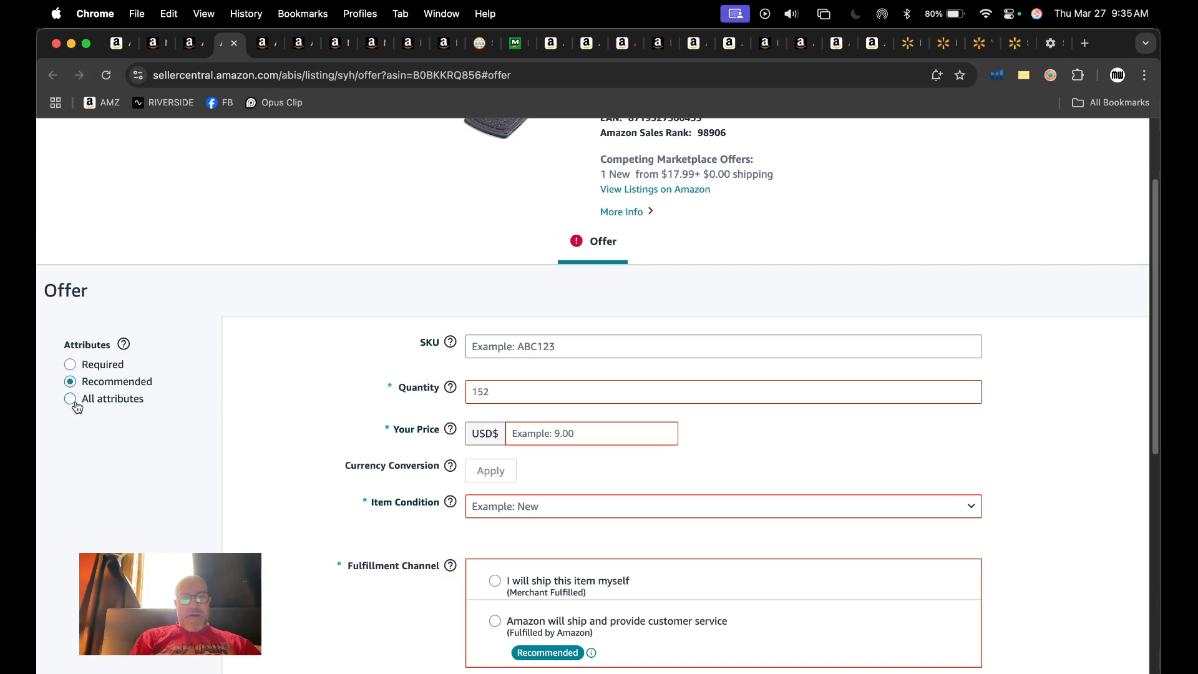
key(F1)
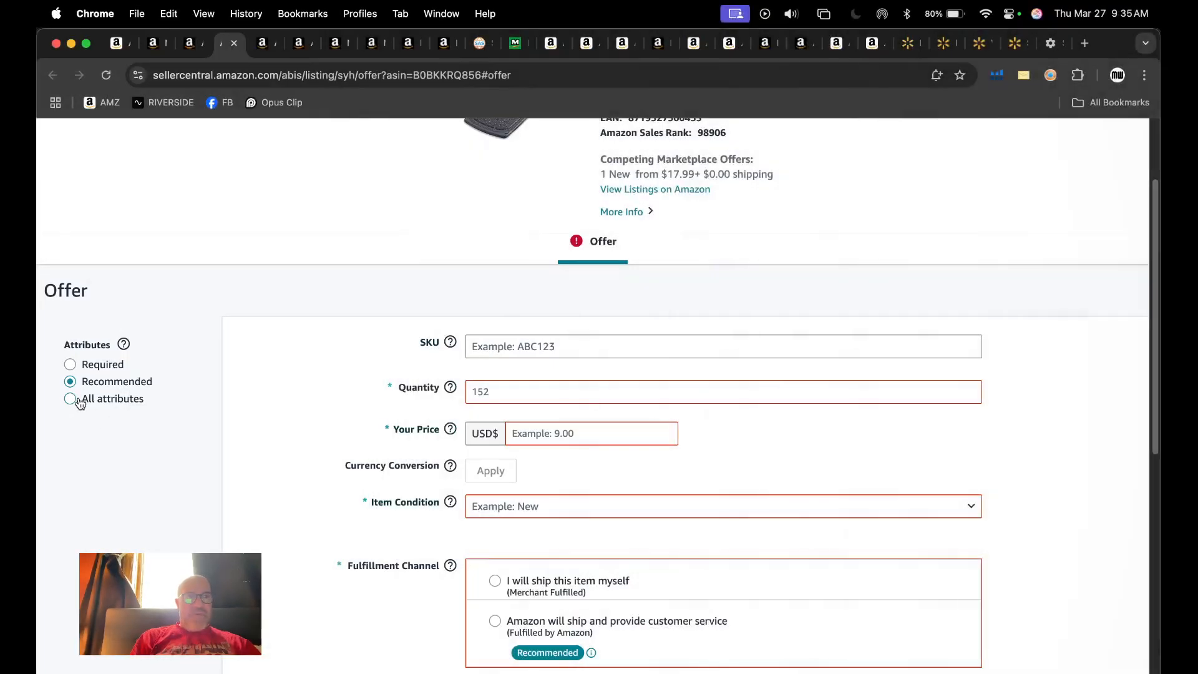
click(80, 401)
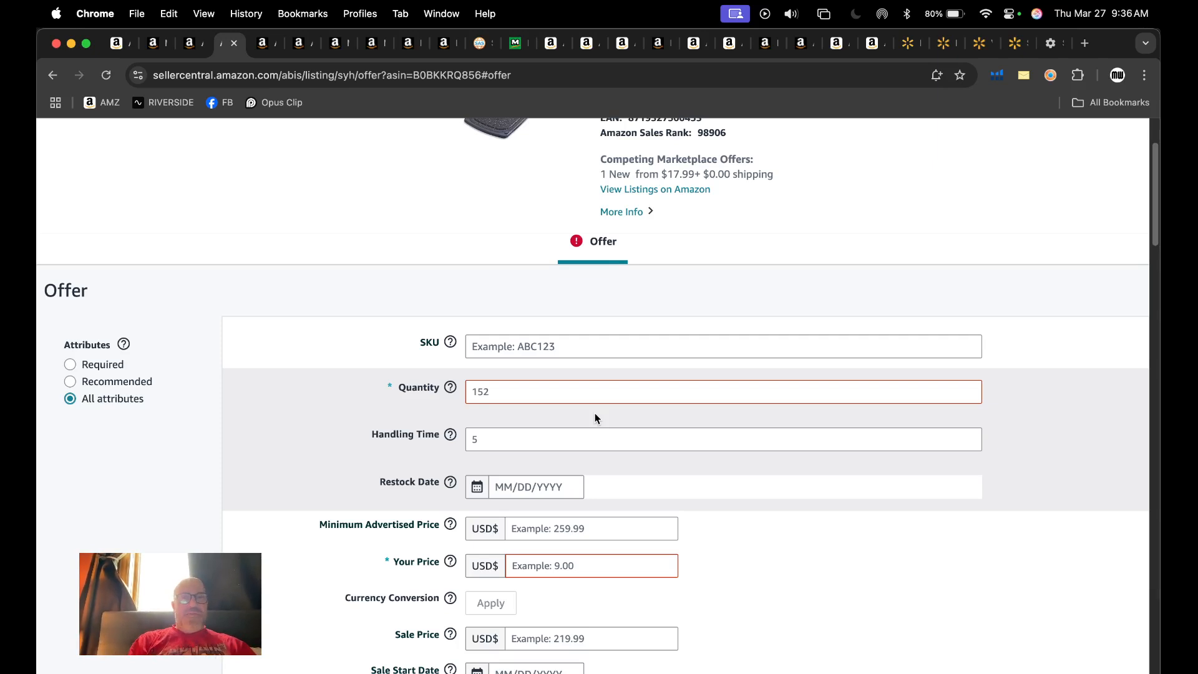
Fill in the offer's SKU as ASINB0BKKRQ856, with quantity 0 and handling time 0
click(559, 344)
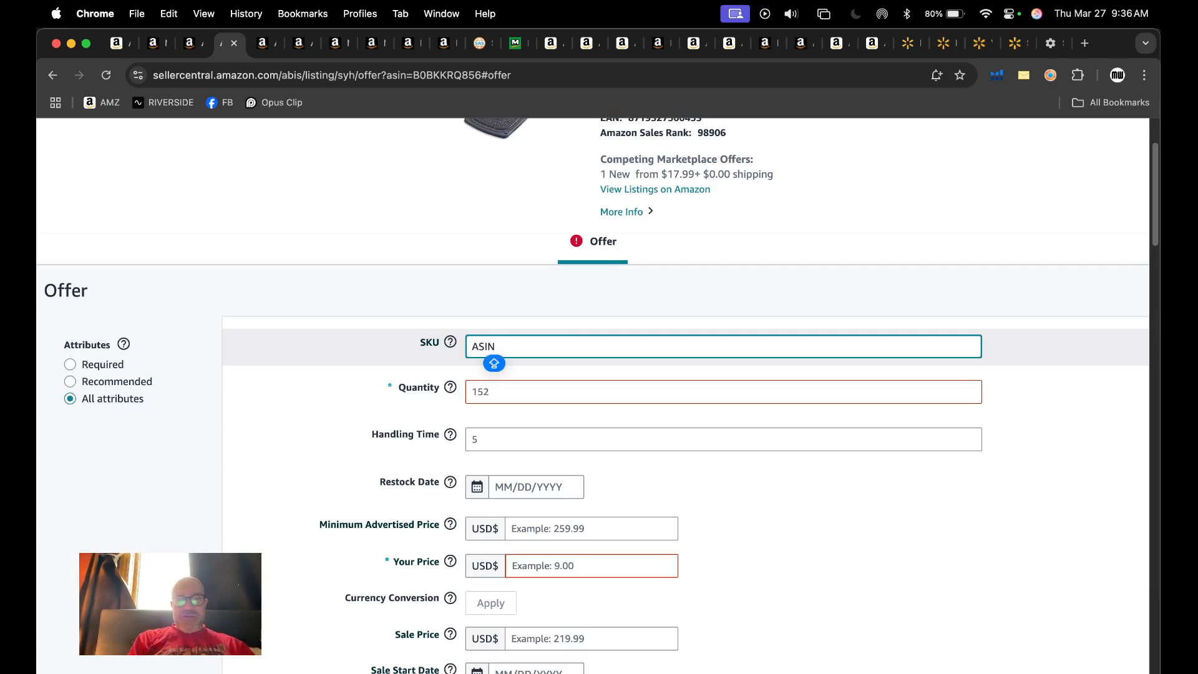
text(B0BKKRQ856)
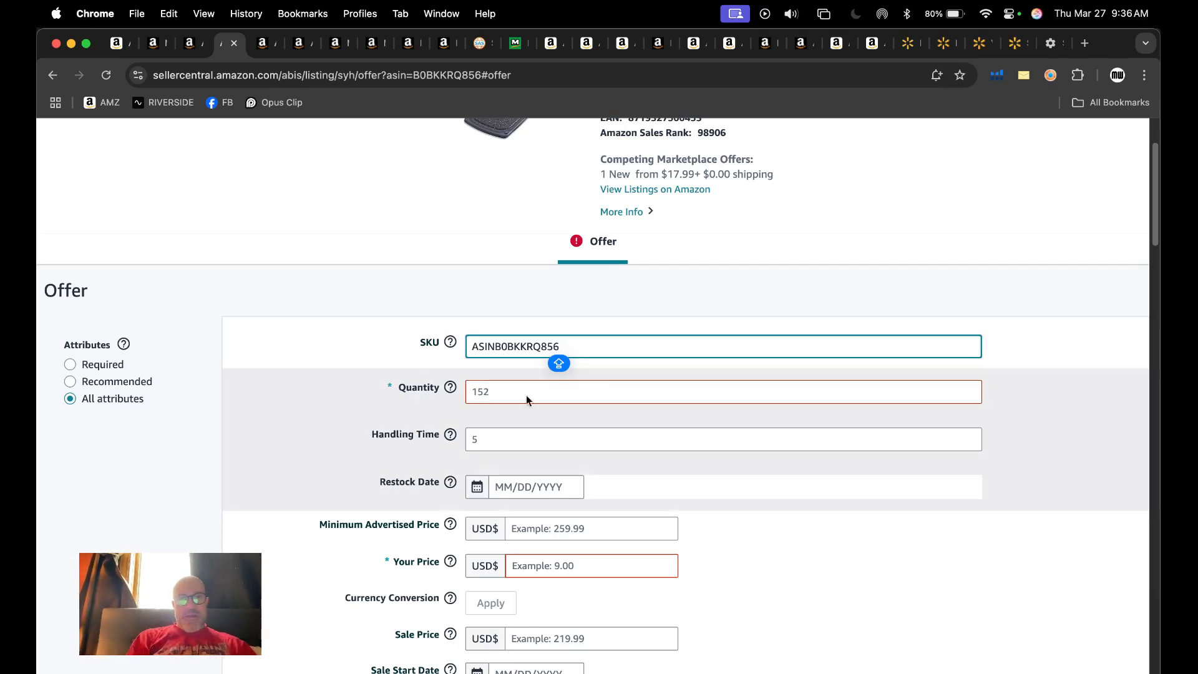
click(501, 395)
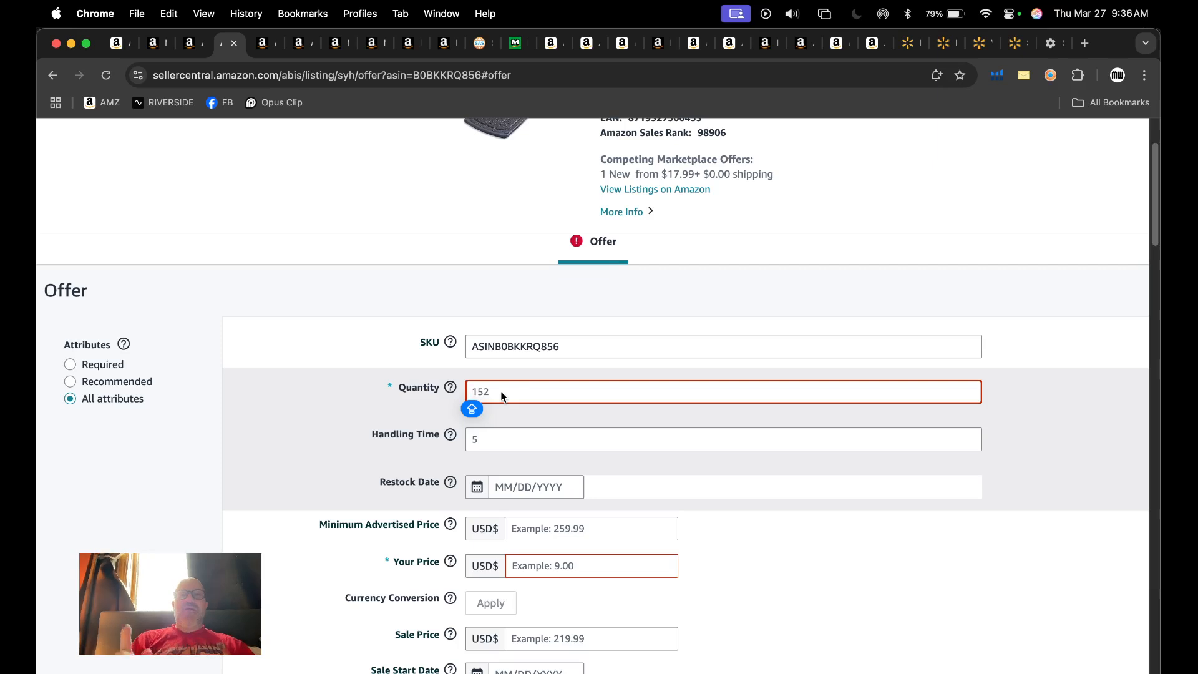
text(0)
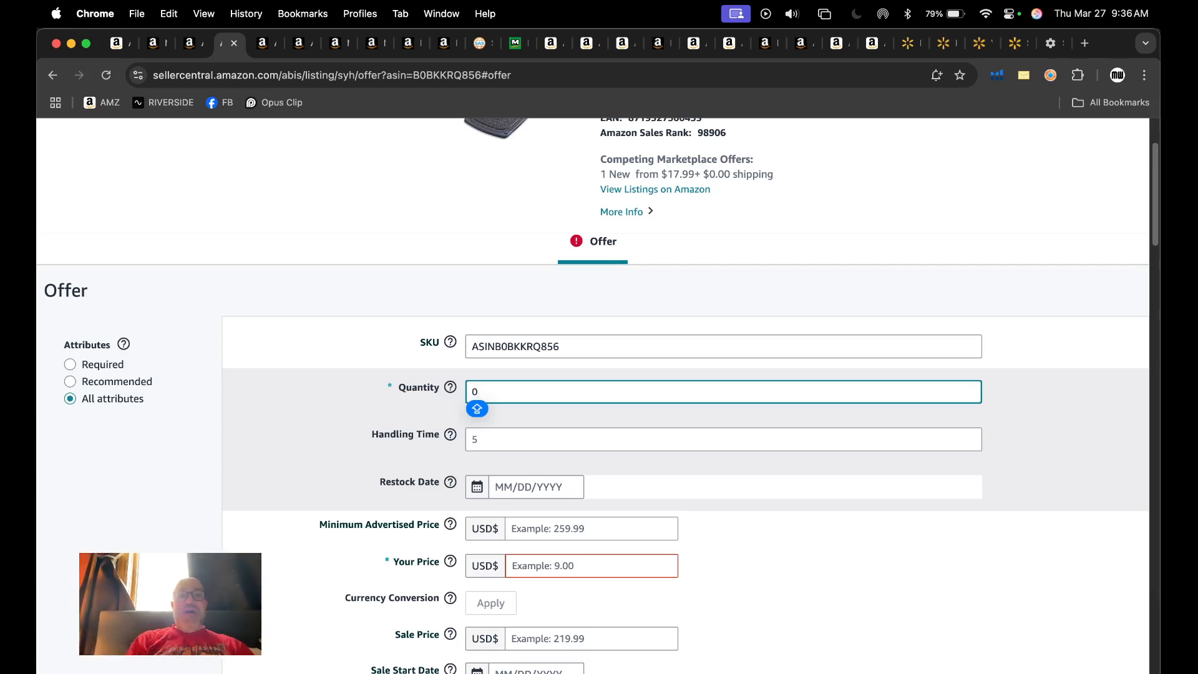
click(484, 439)
text(0)
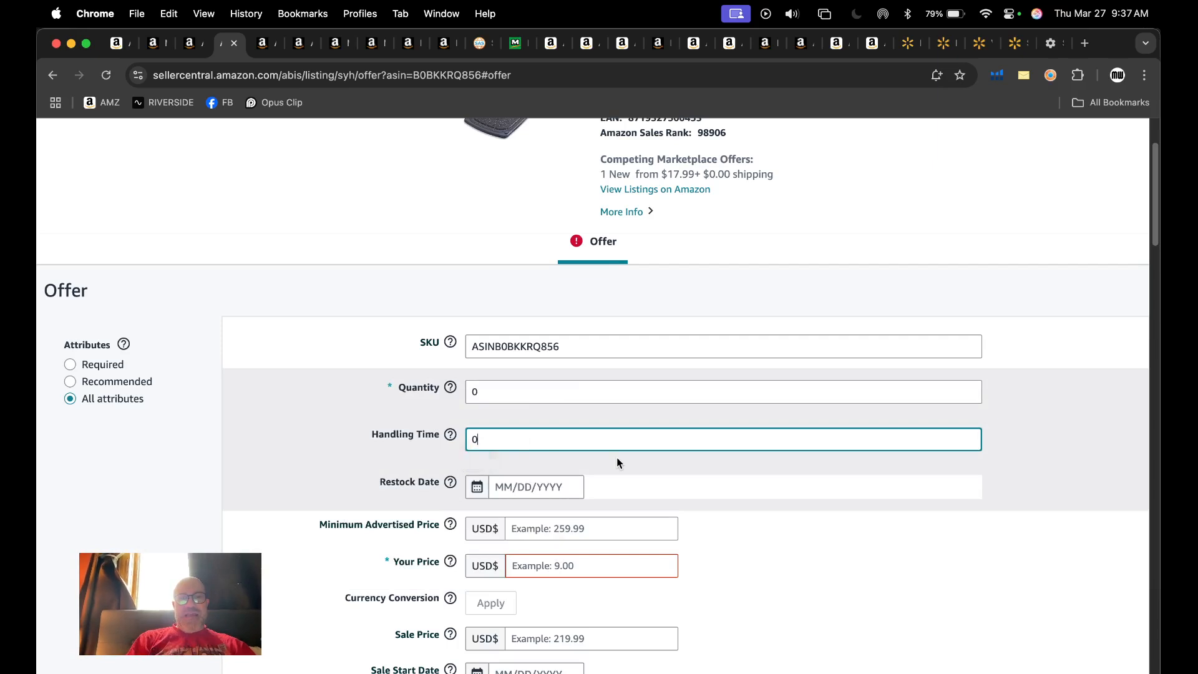
Set Your Price for the cutting board set to 19.99 USD
scroll(616, 458, down, 2)
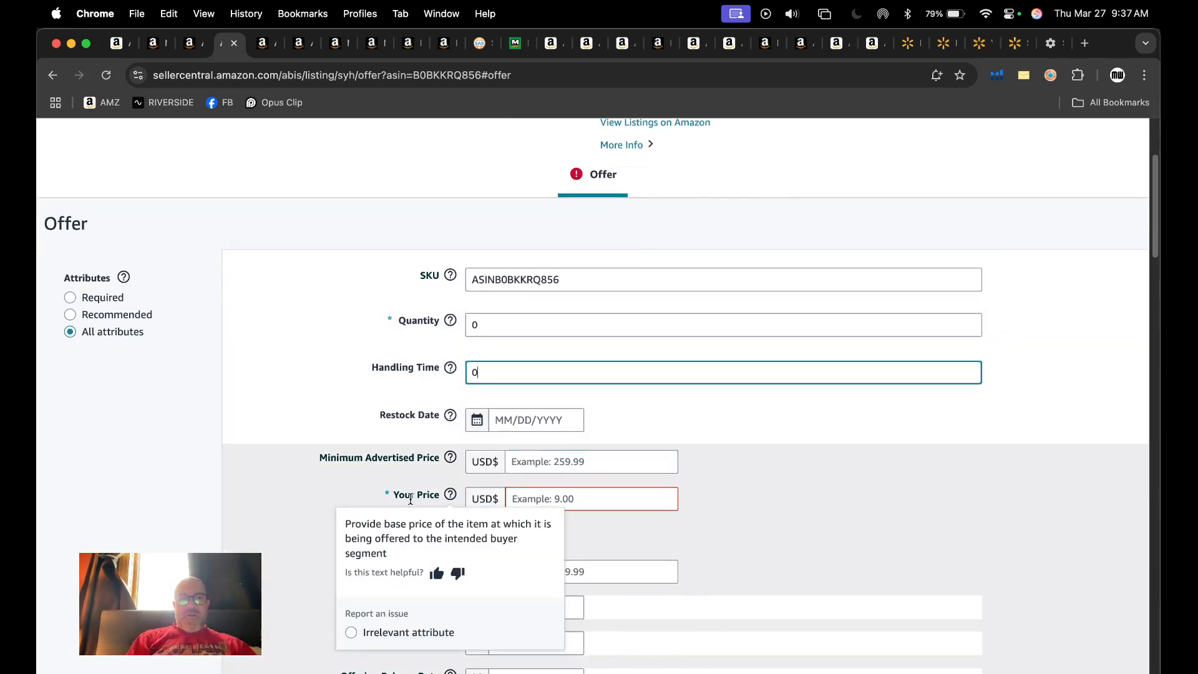
click(583, 498)
text(17.99)
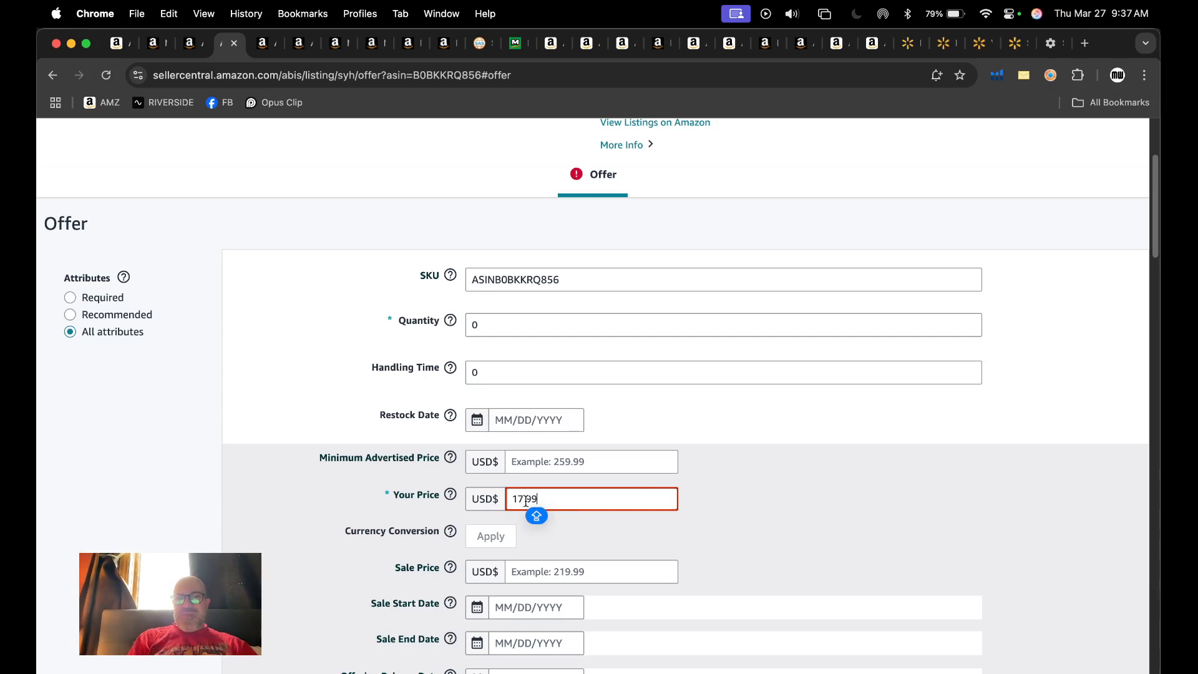
double_click(562, 497)
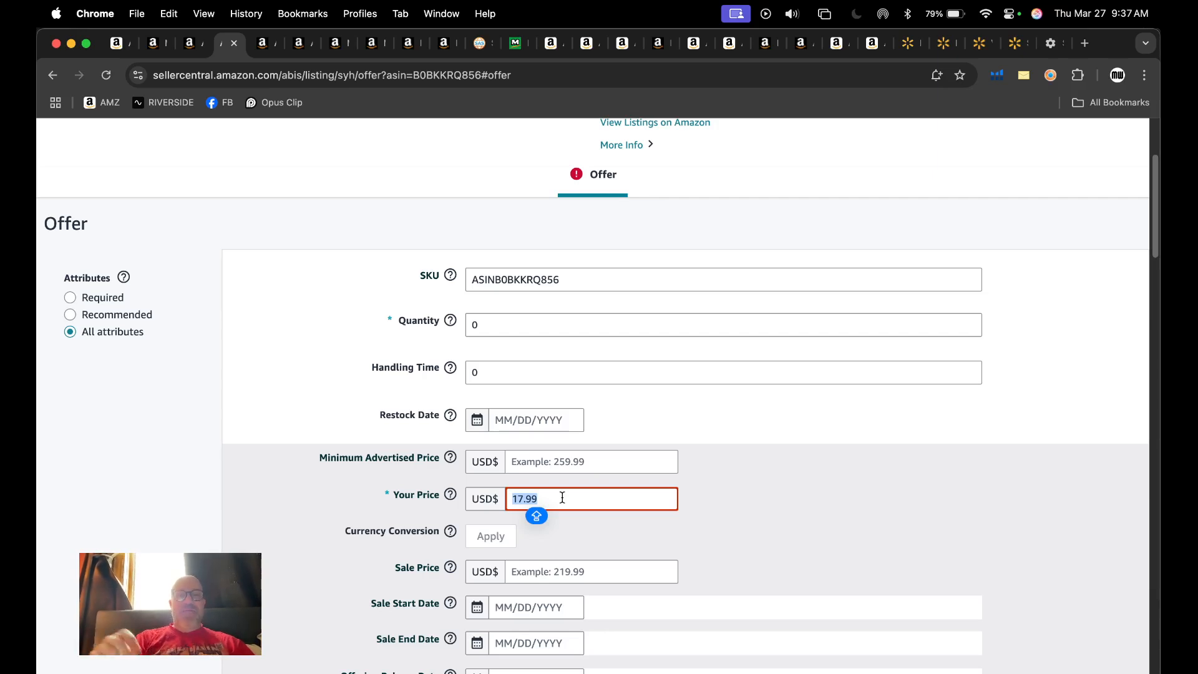
text(19.99)
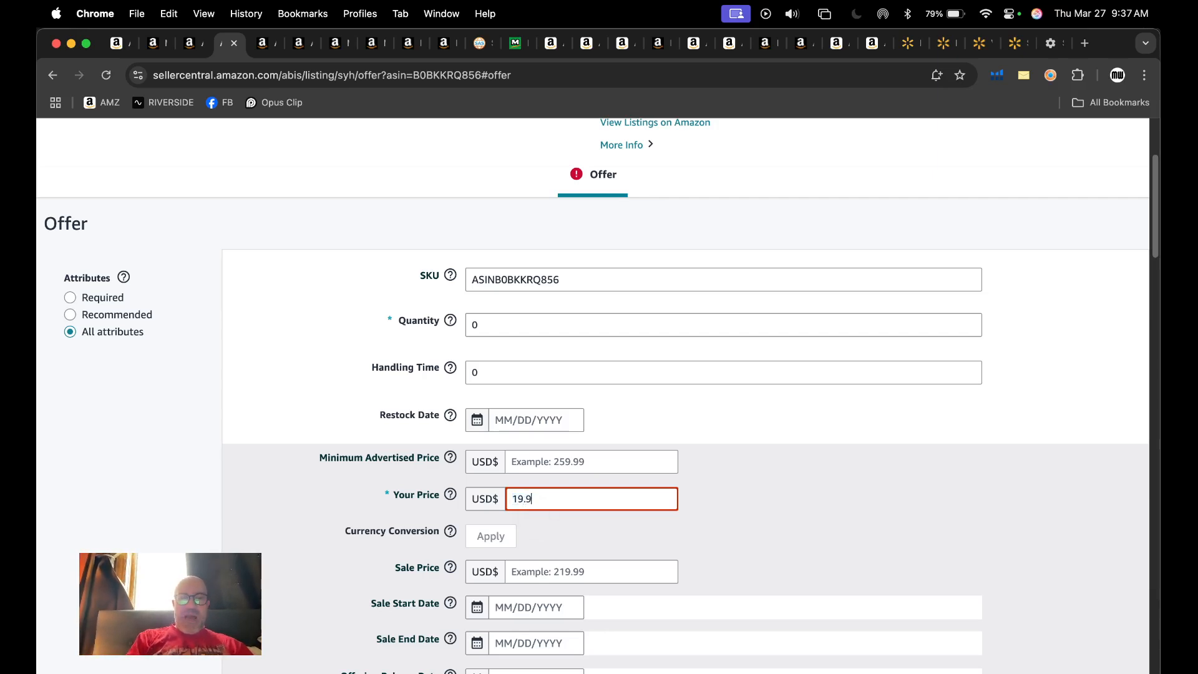
click(700, 517)
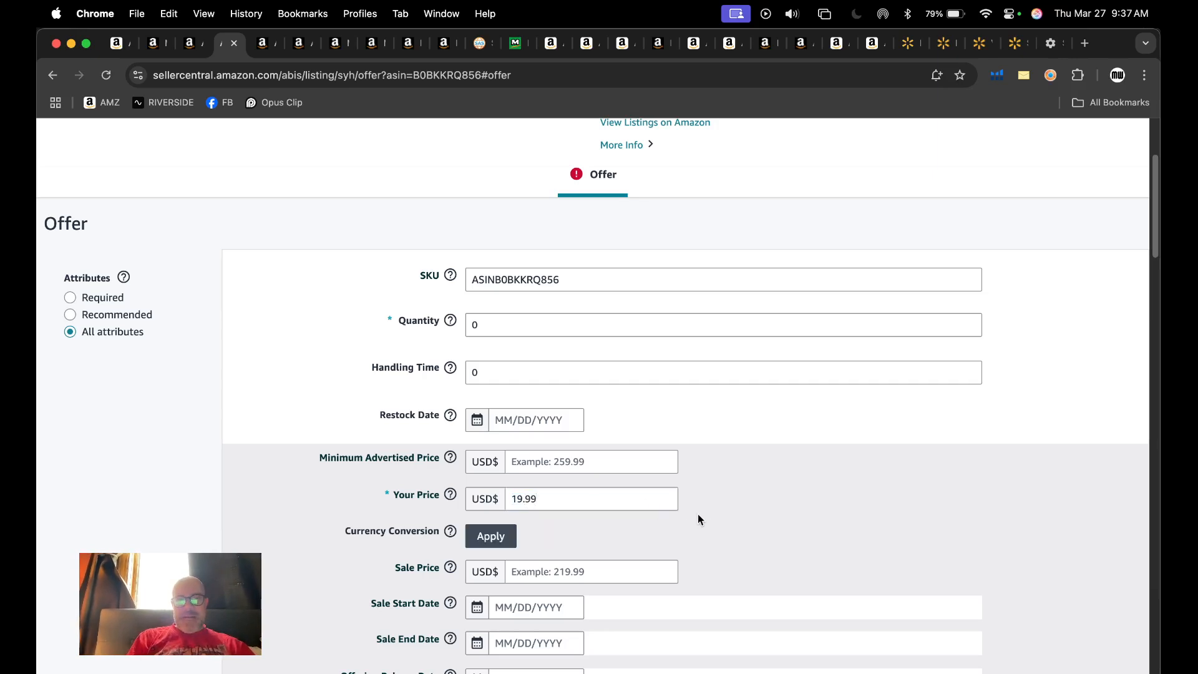
Set a sale price of 17.99 USD running from 3/27/2025 to 4/30/2025
scroll(546, 547, down, 3)
click(516, 418)
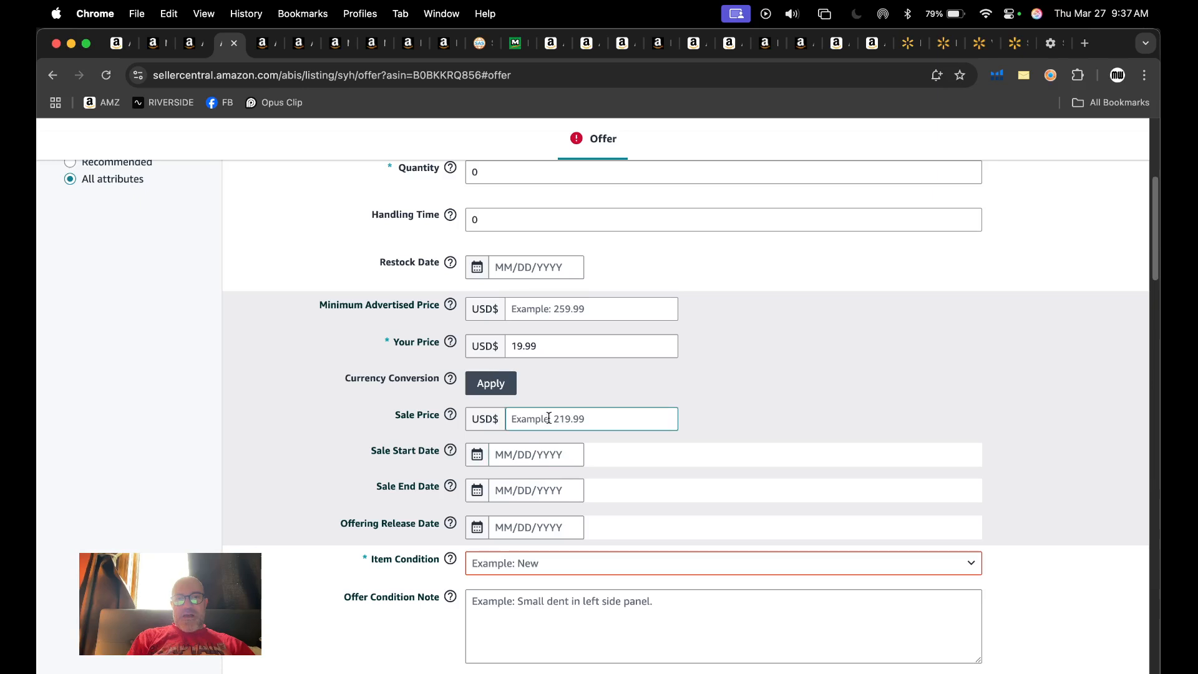
text(17.99)
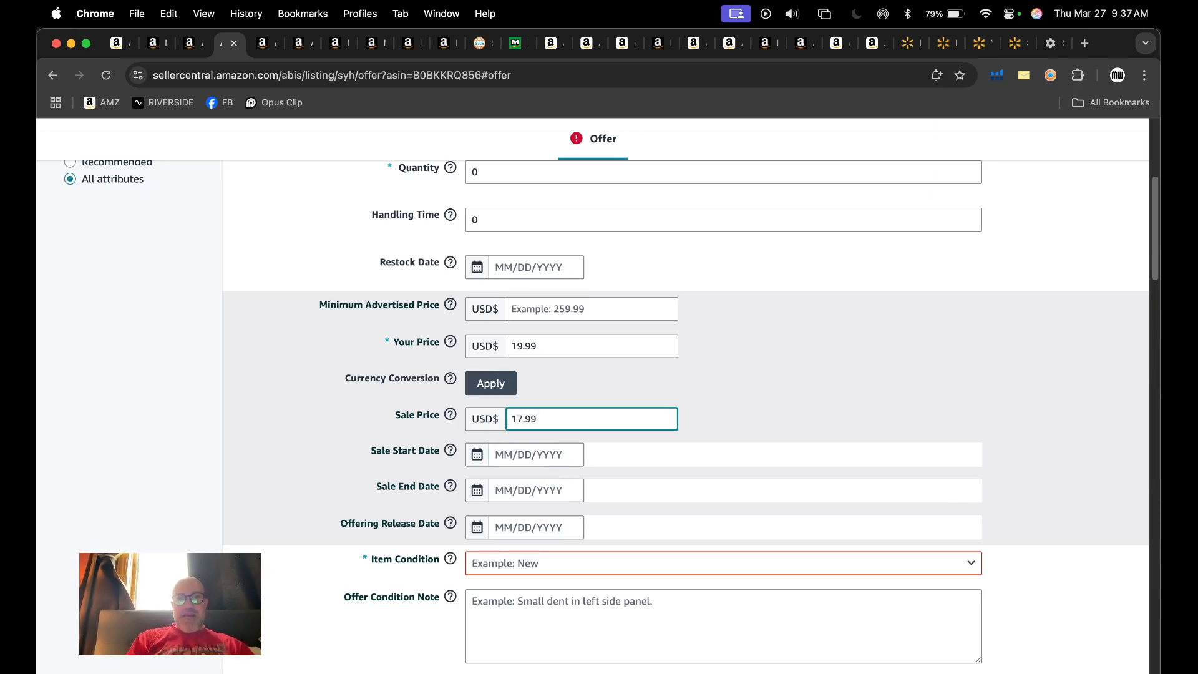
key(Tab)
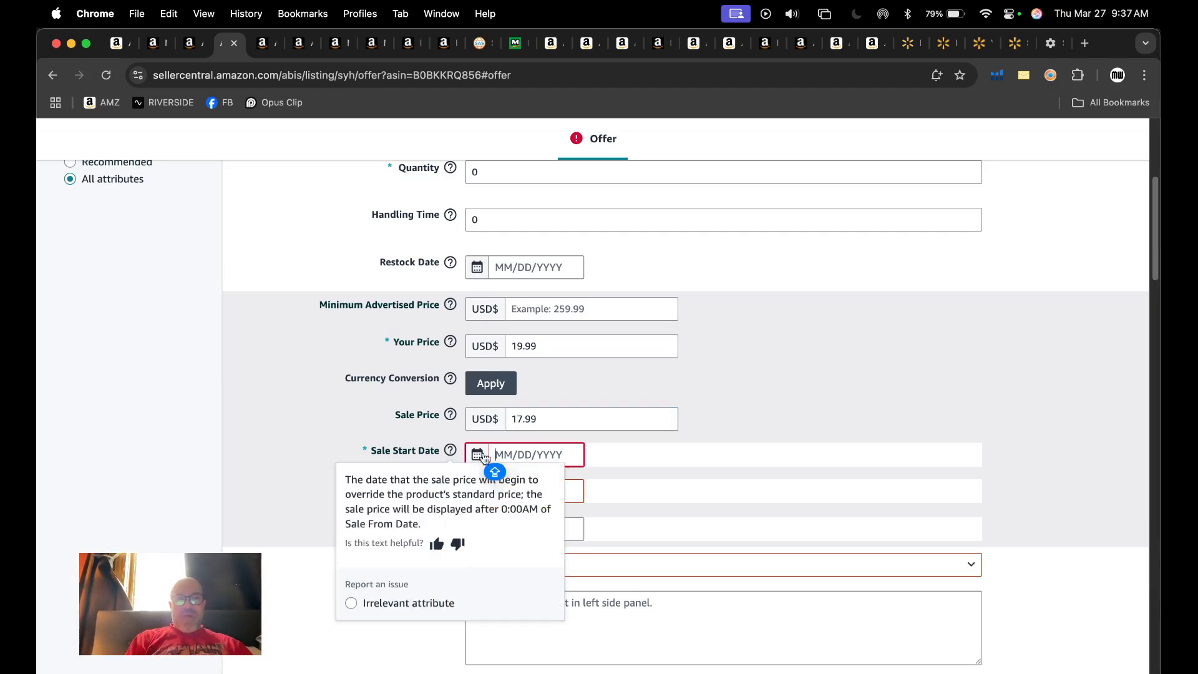
click(531, 452)
click(596, 622)
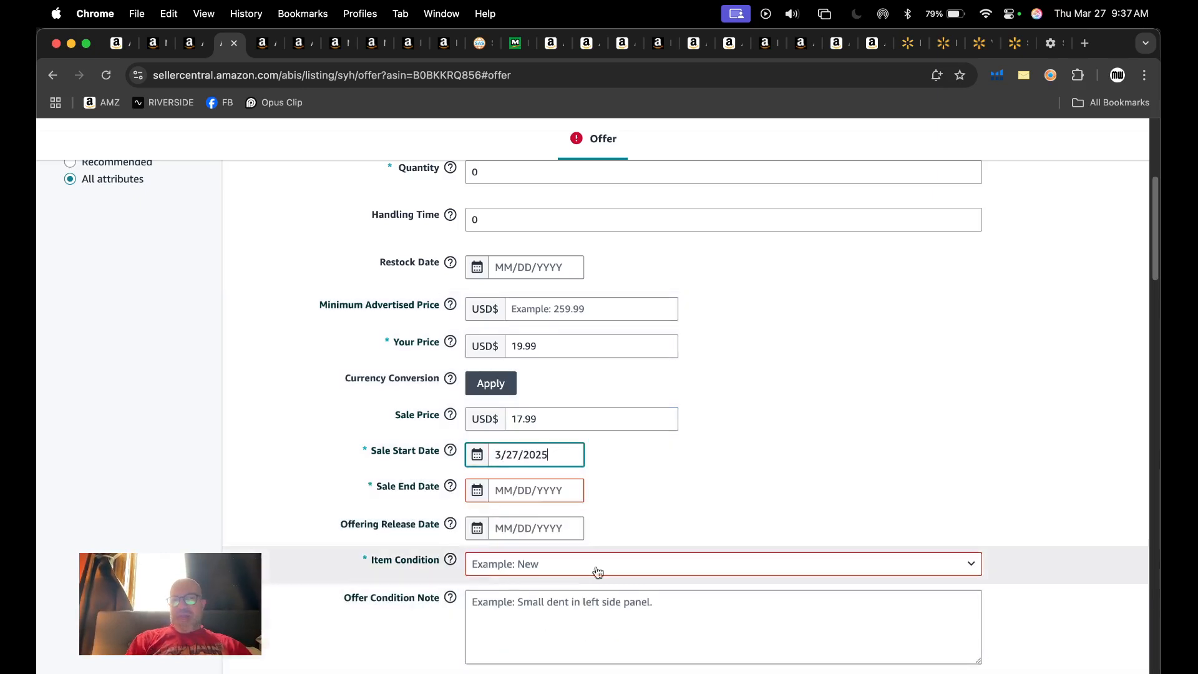
click(477, 491)
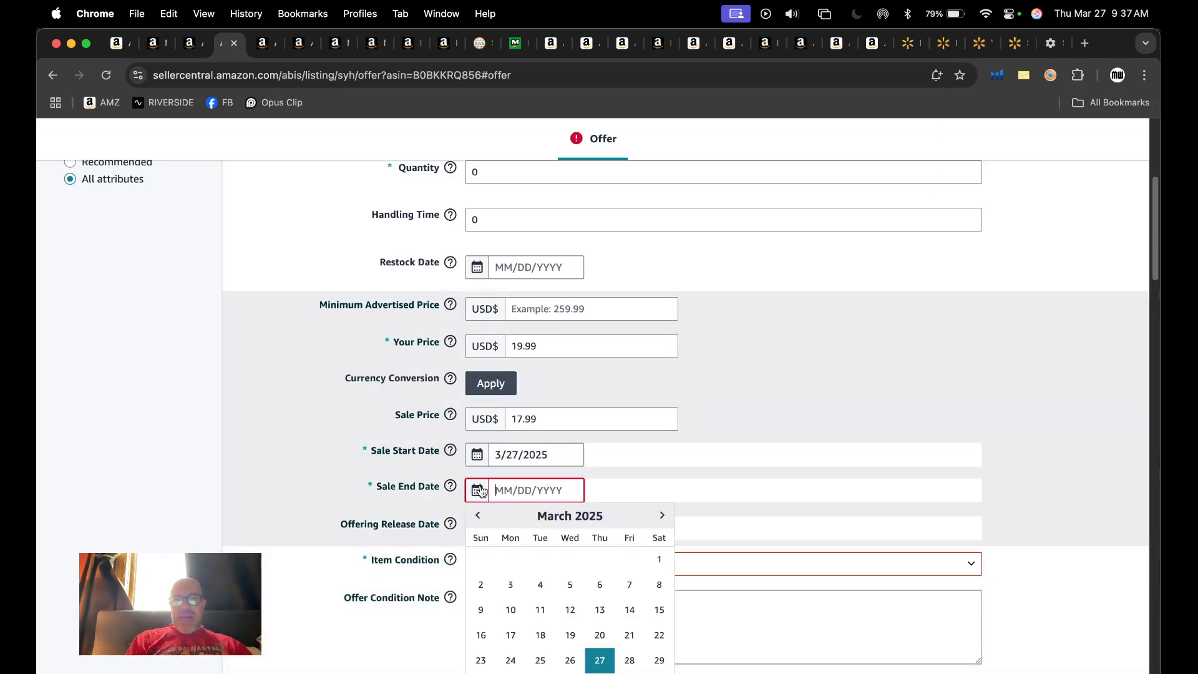
click(661, 515)
click(570, 660)
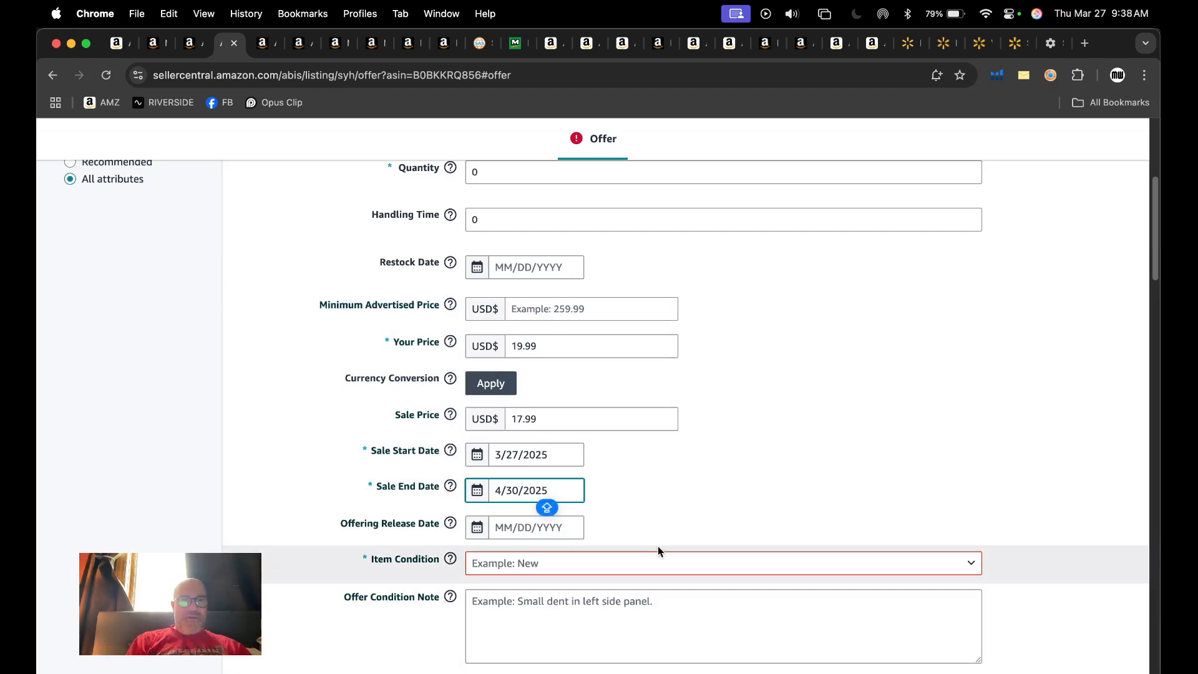
Set the offer's item condition to New
scroll(658, 545, down, 3)
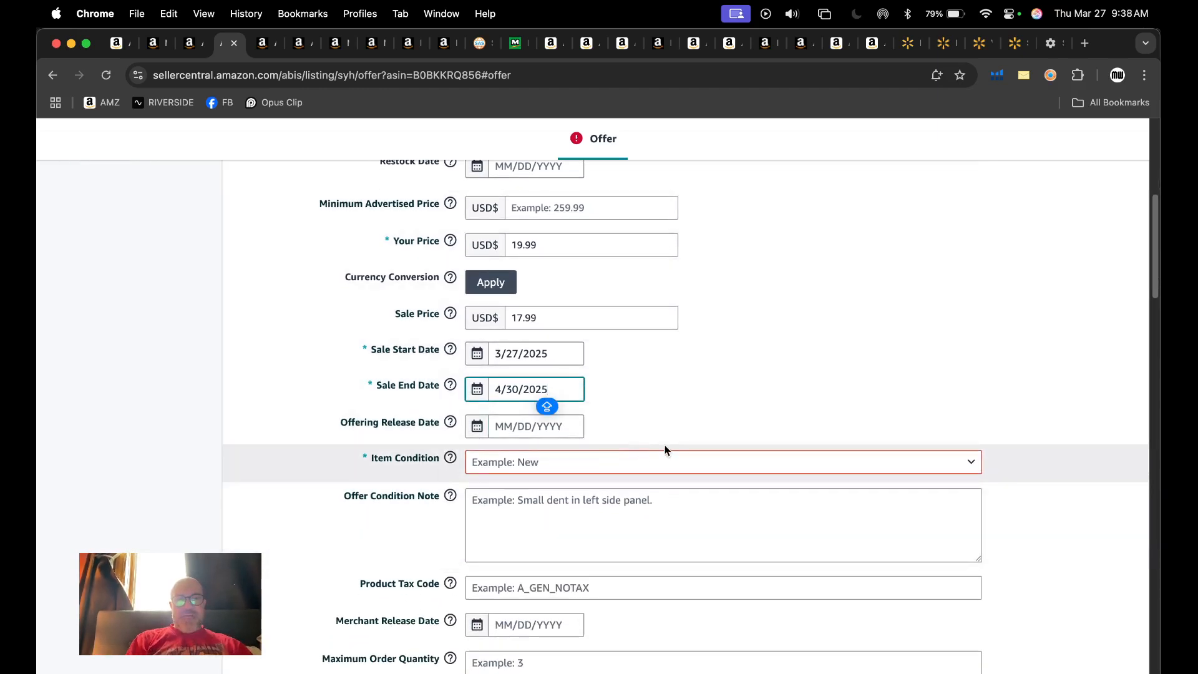
scroll(664, 444, down, 3)
click(642, 374)
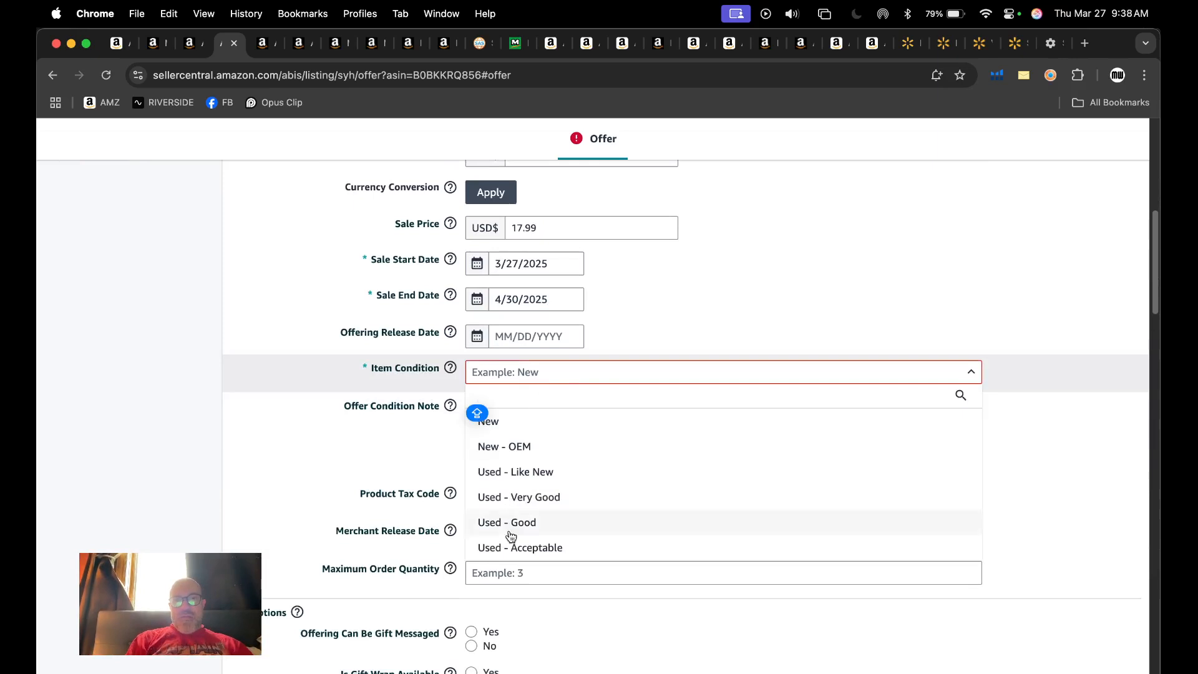
click(521, 424)
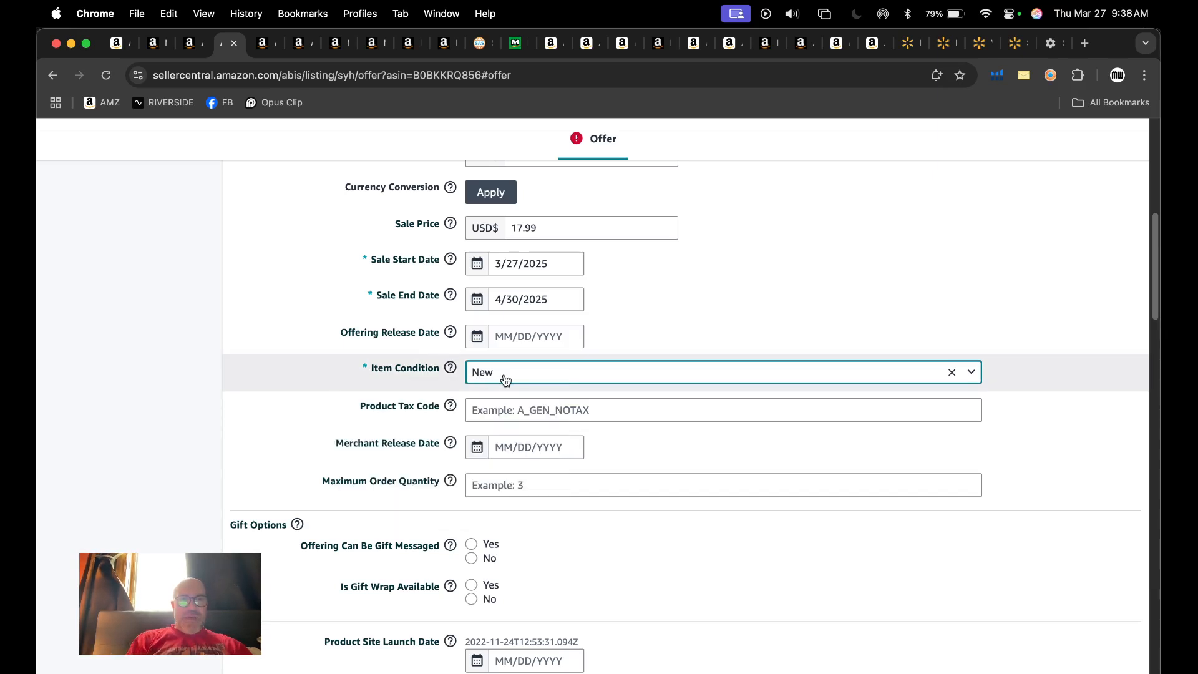
Choose "I will ship this item myself" (Merchant Fulfilled) as the offer's fulfillment channel
scroll(658, 442, down, 1)
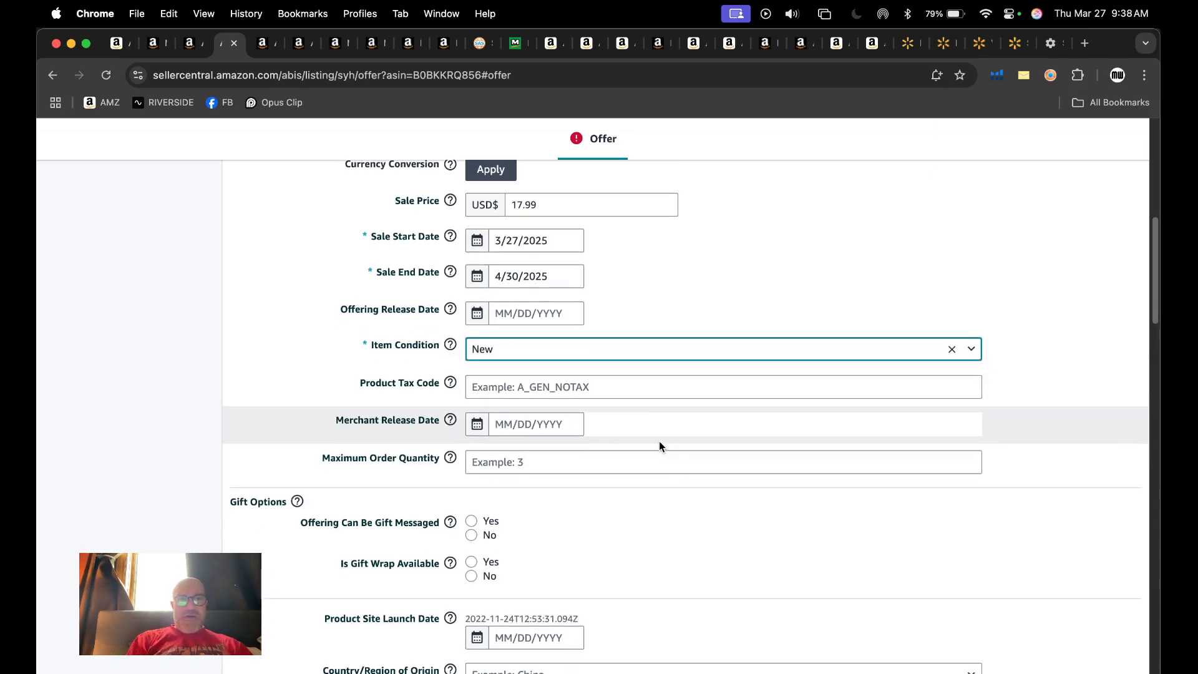
scroll(630, 425, down, 1)
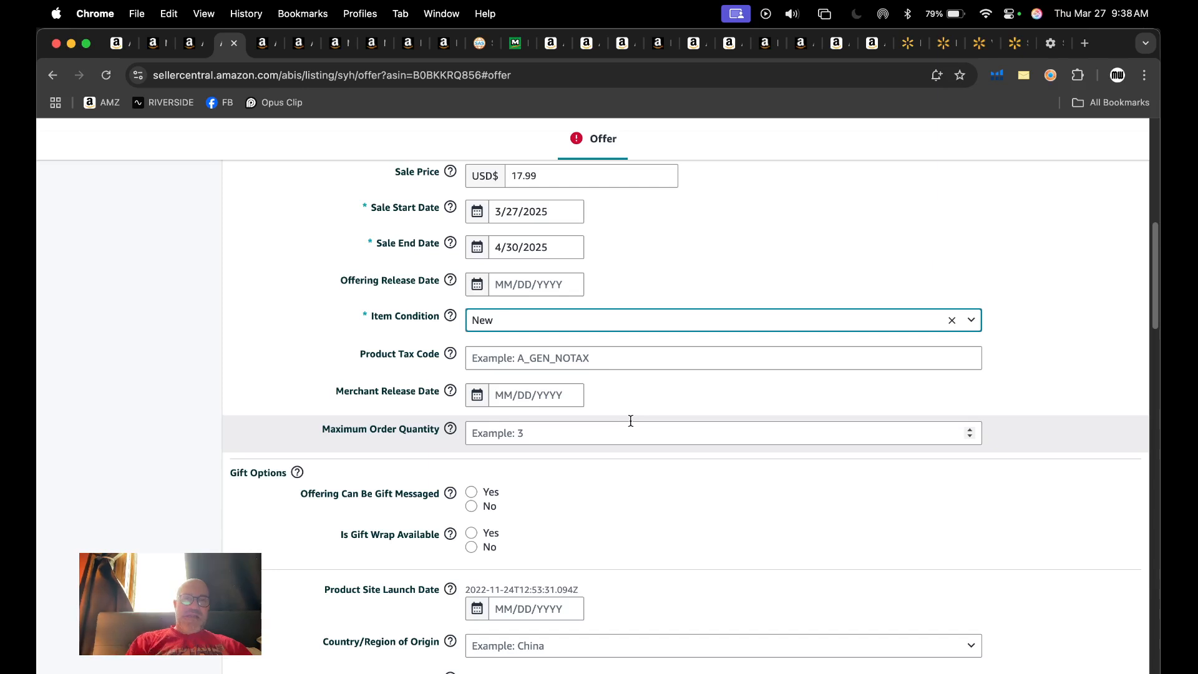
scroll(630, 421, down, 1)
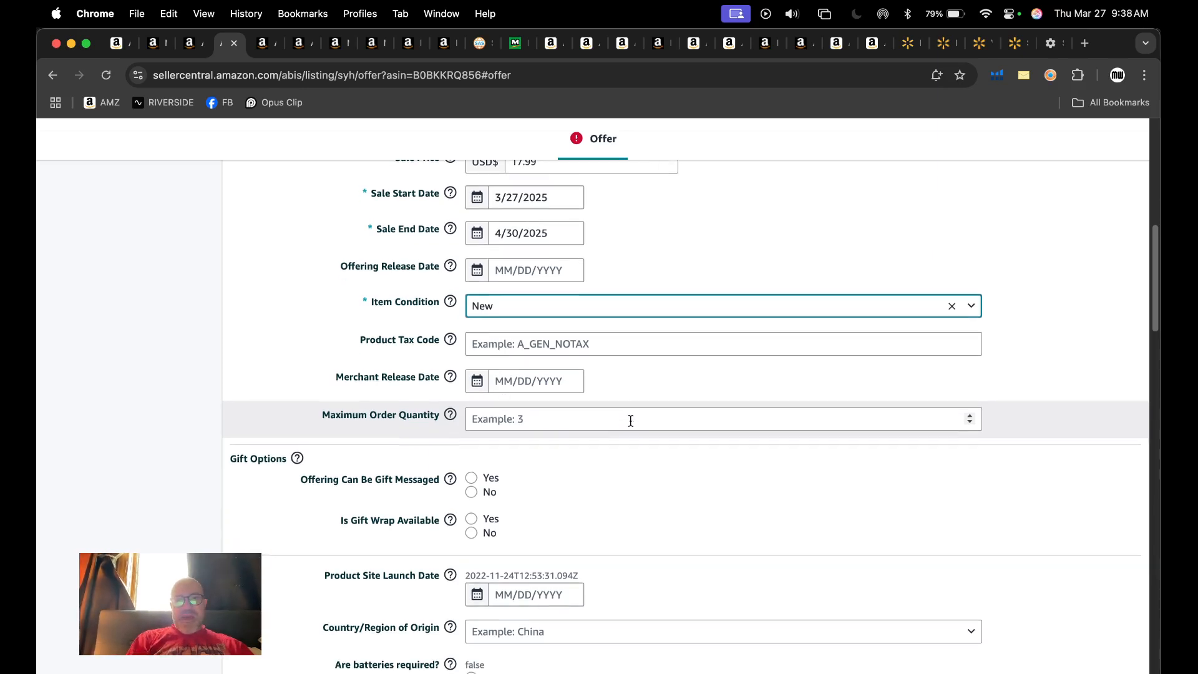
scroll(630, 420, down, 10)
scroll(630, 420, down, 13)
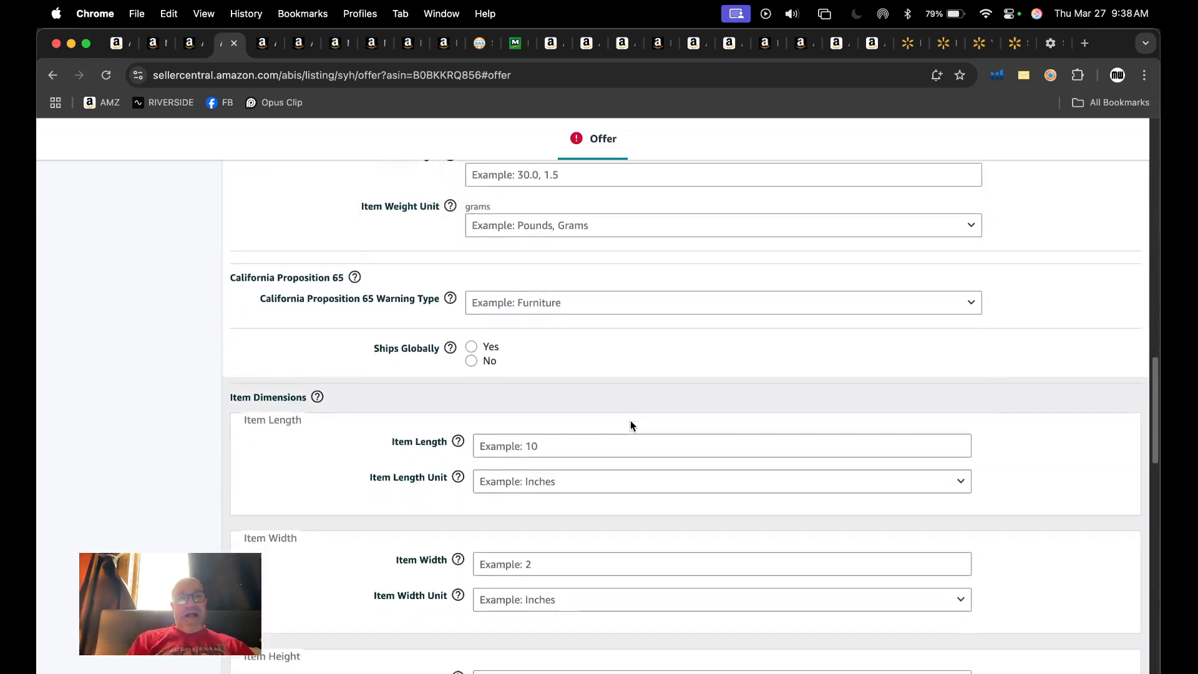
scroll(630, 420, down, 6)
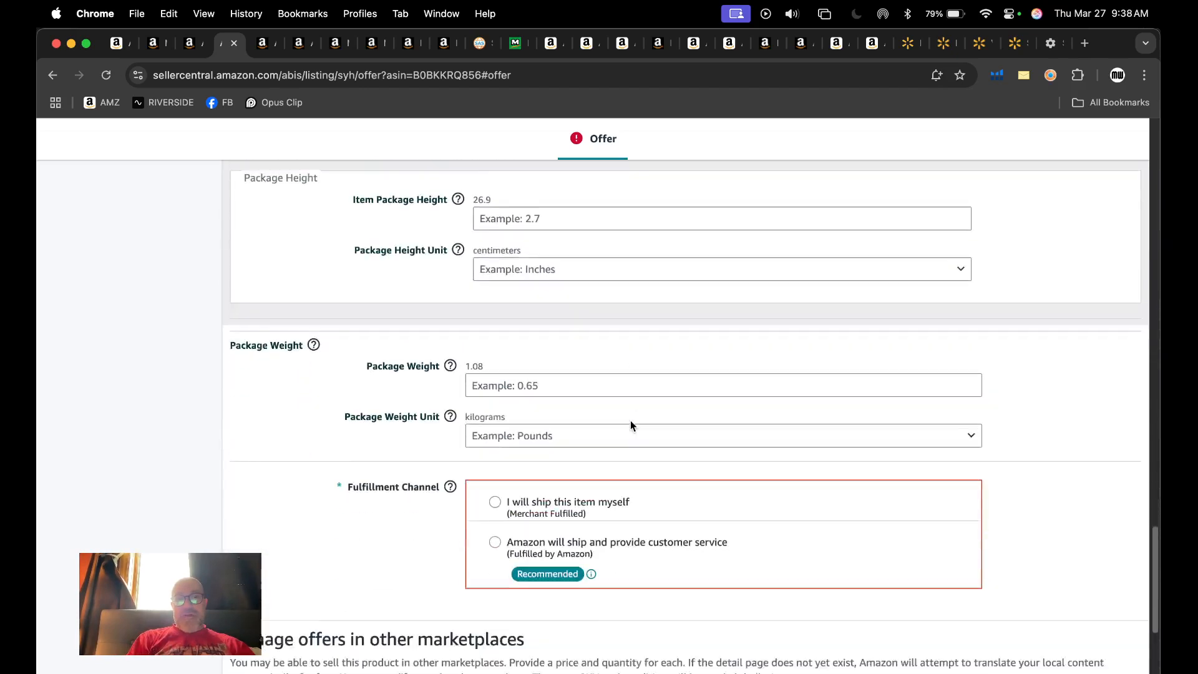
mouse_move(450, 359)
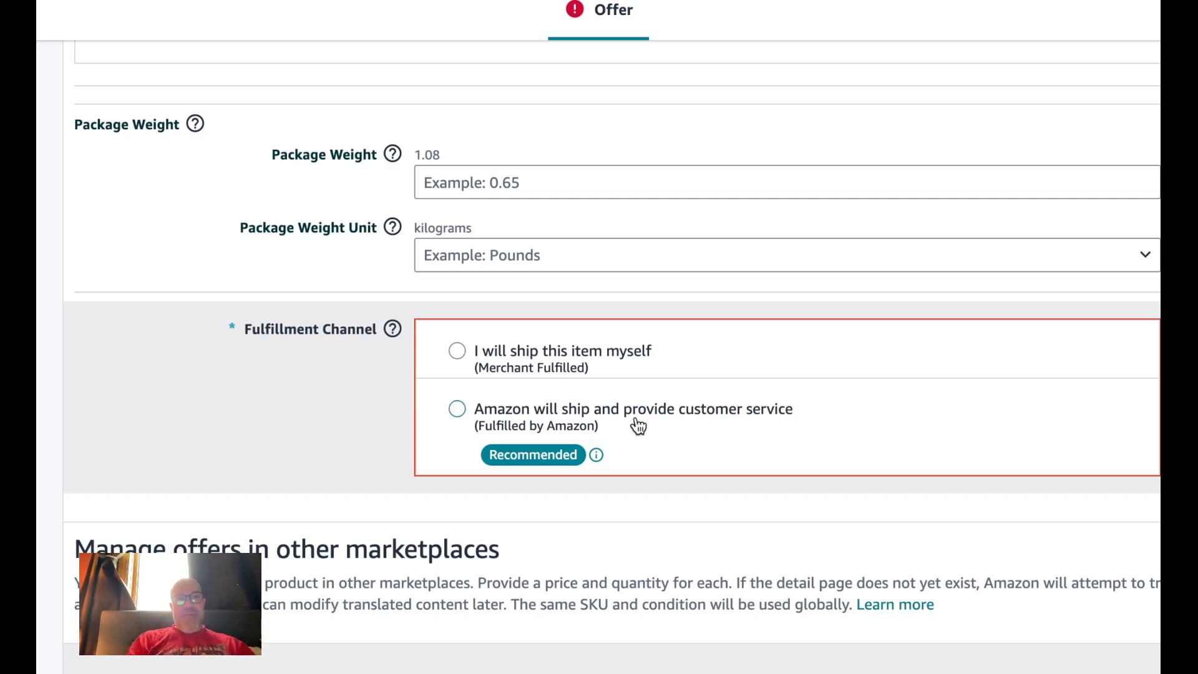
click(457, 352)
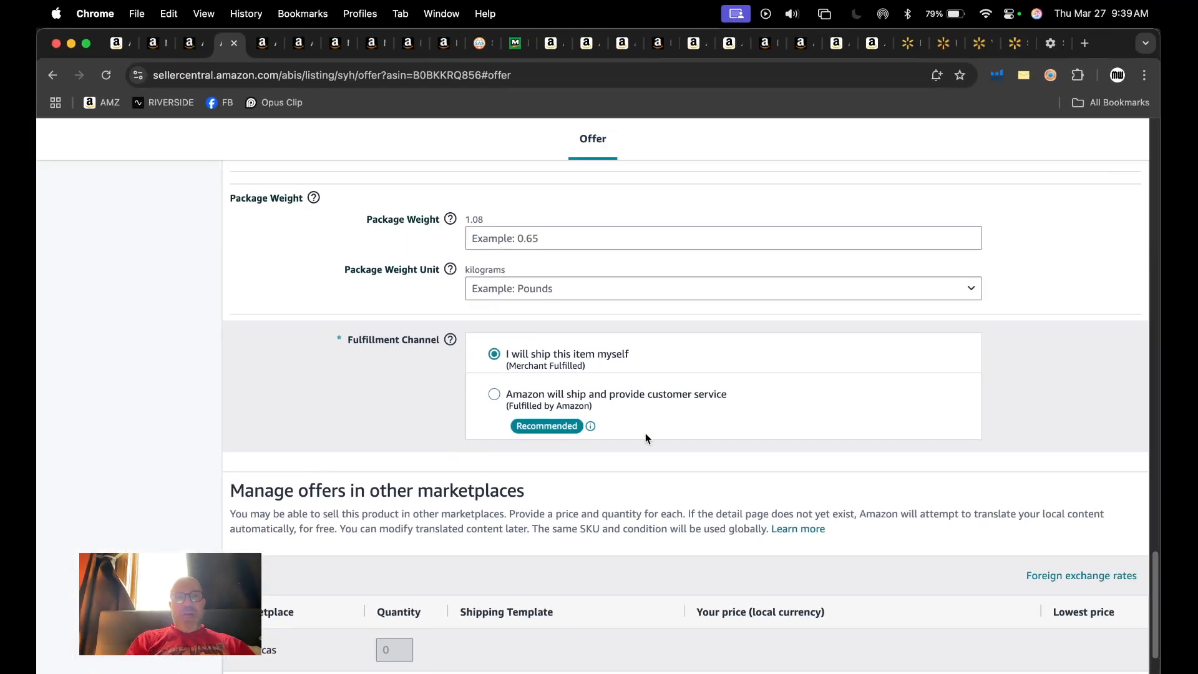
Save and finish the offer, leaving only the United States marketplace enabled
scroll(645, 436, down, 3)
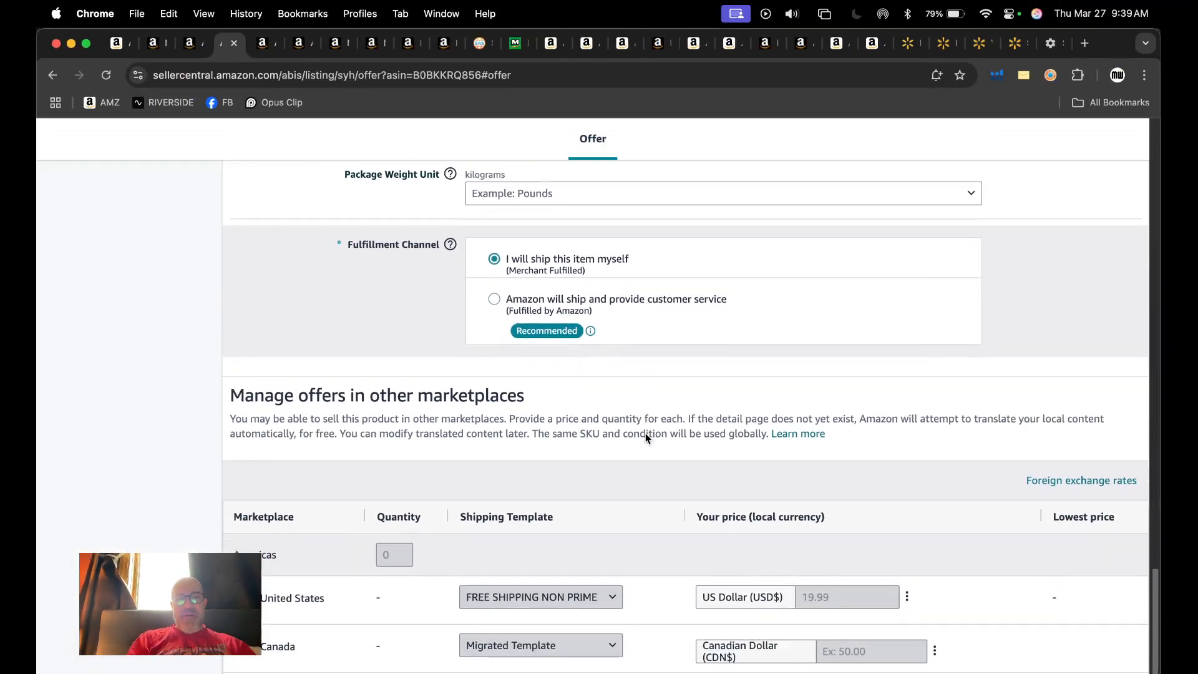
scroll(615, 428, down, 8)
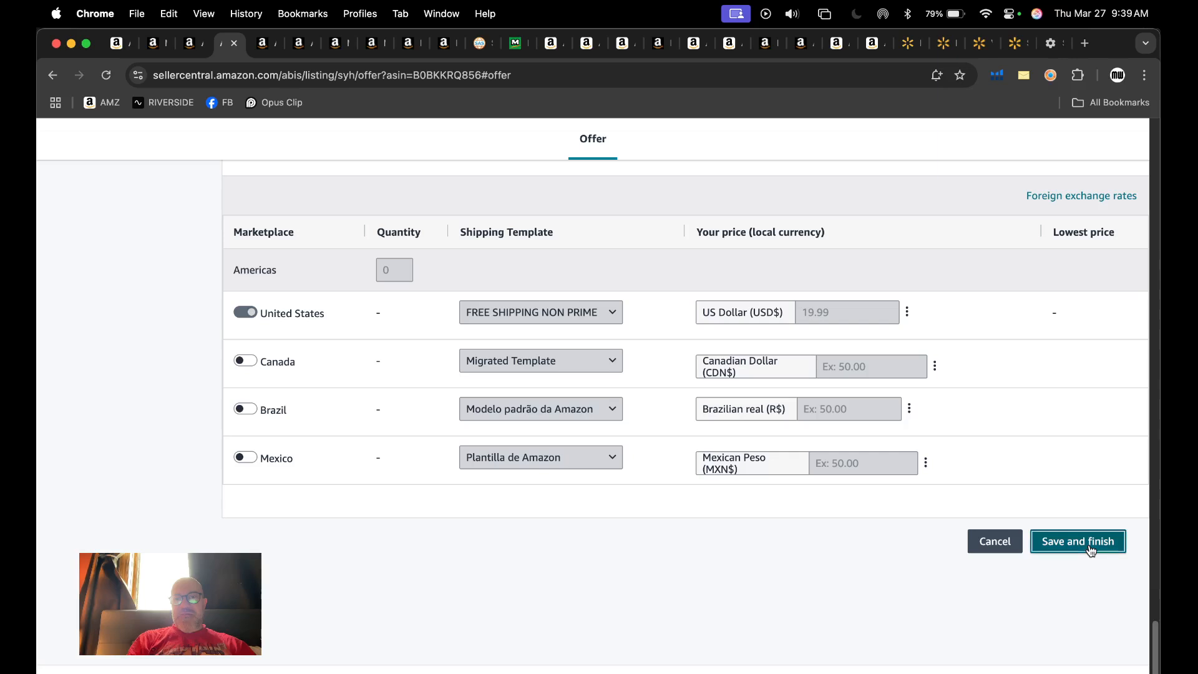
click(1088, 544)
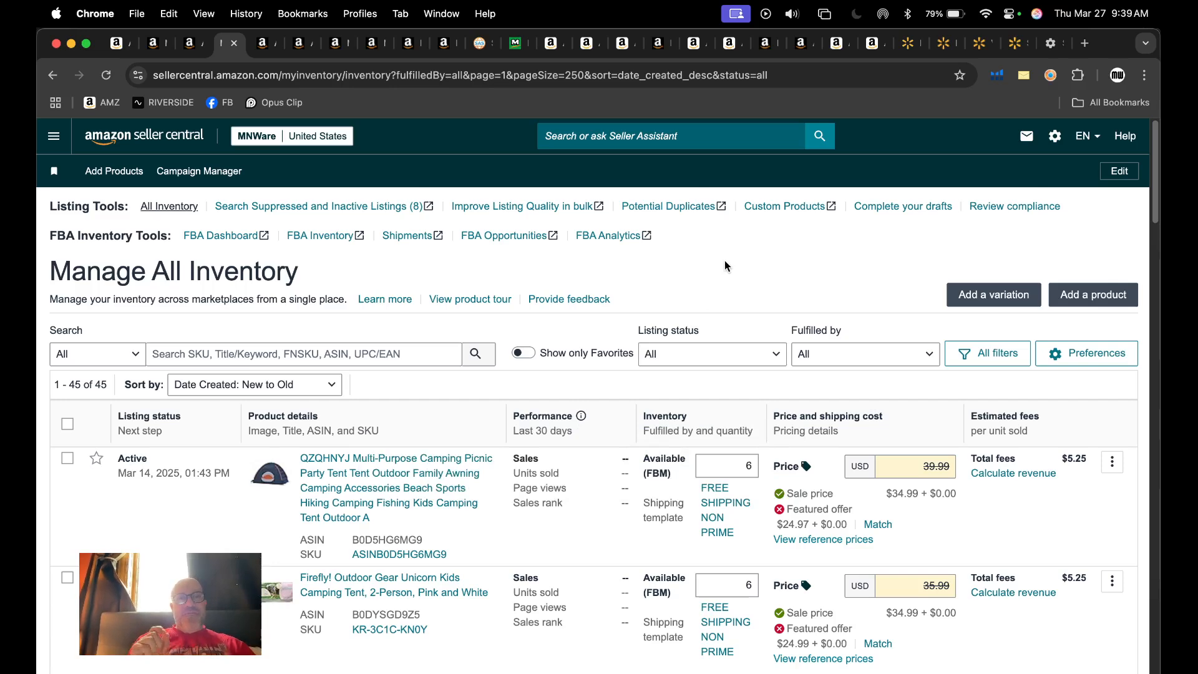
Switch to the MNW_INVENTORY-PROFIT_MARGIN spreadsheet in Numbers and widen its window to review the cutting board set's row through the QTY PURCHASED column
key(super+Tab)
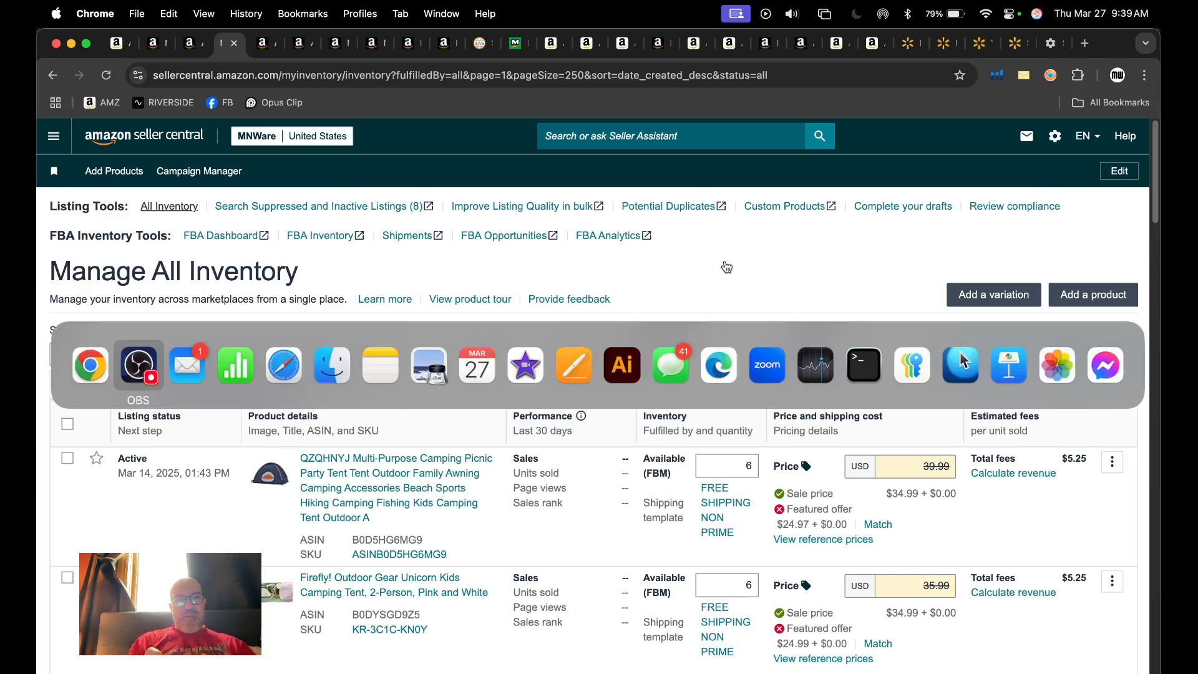
key(super+Tab)
key(super+Tab)
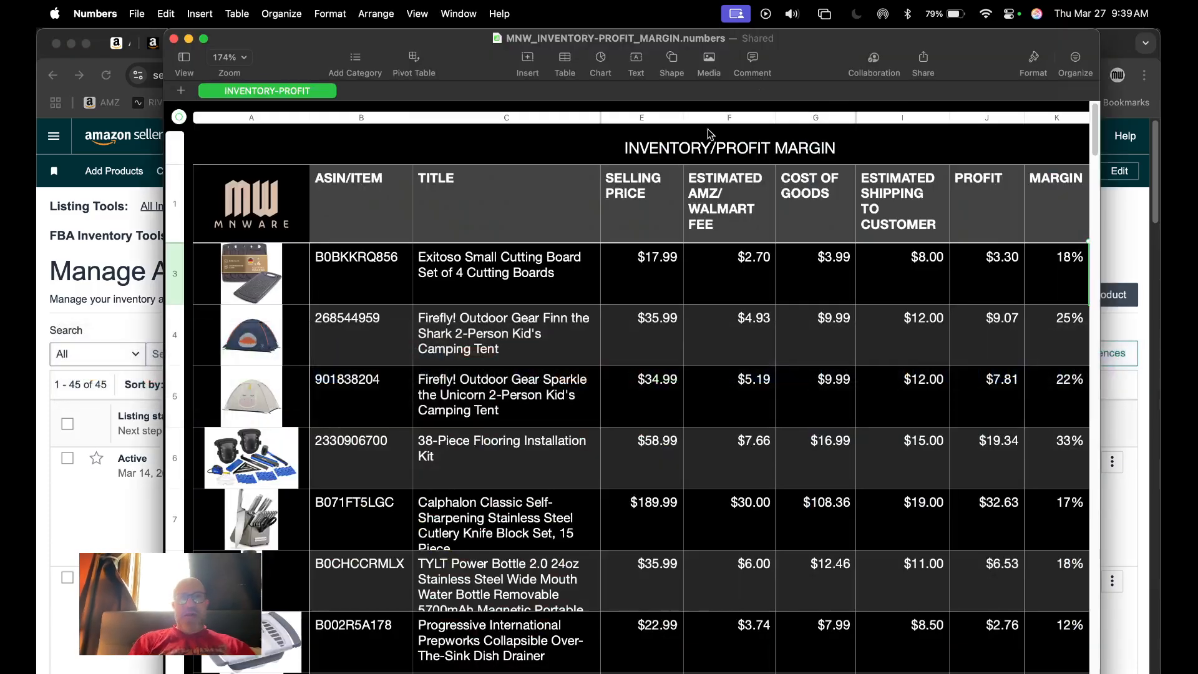
drag(817, 63, 752, 61)
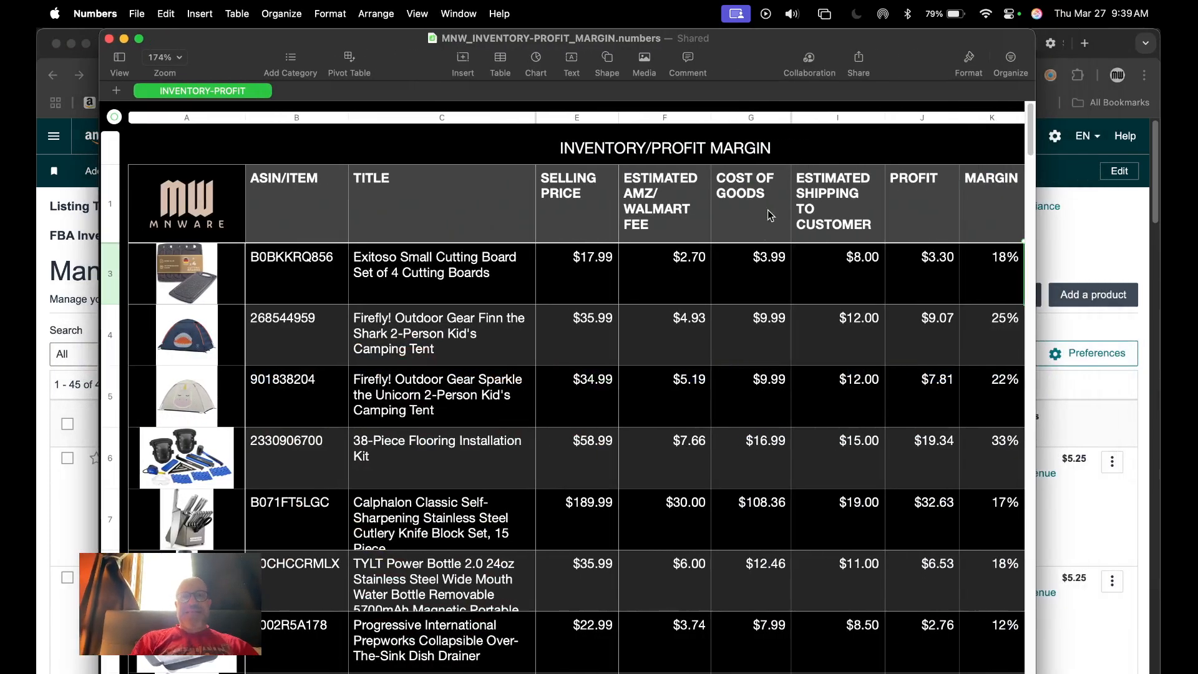
scroll(614, 331, right, 2)
scroll(614, 332, left, 2)
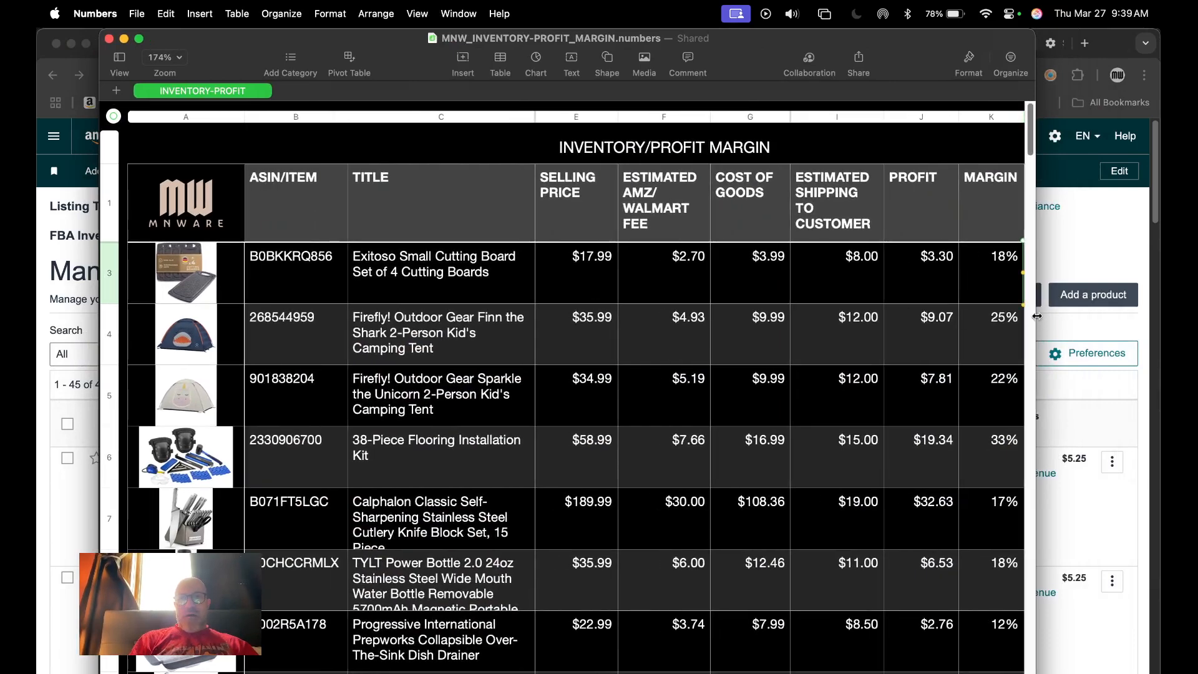
drag(1033, 321, 1147, 323)
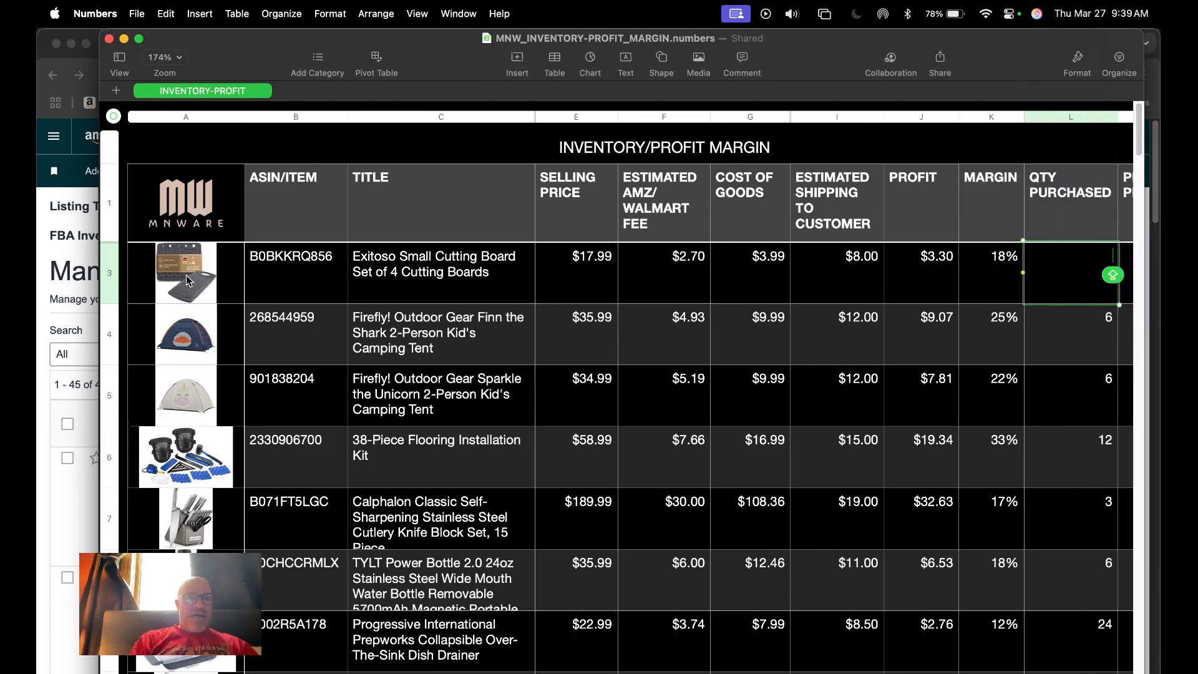
scroll(188, 281, down, 2)
scroll(189, 281, up, 2)
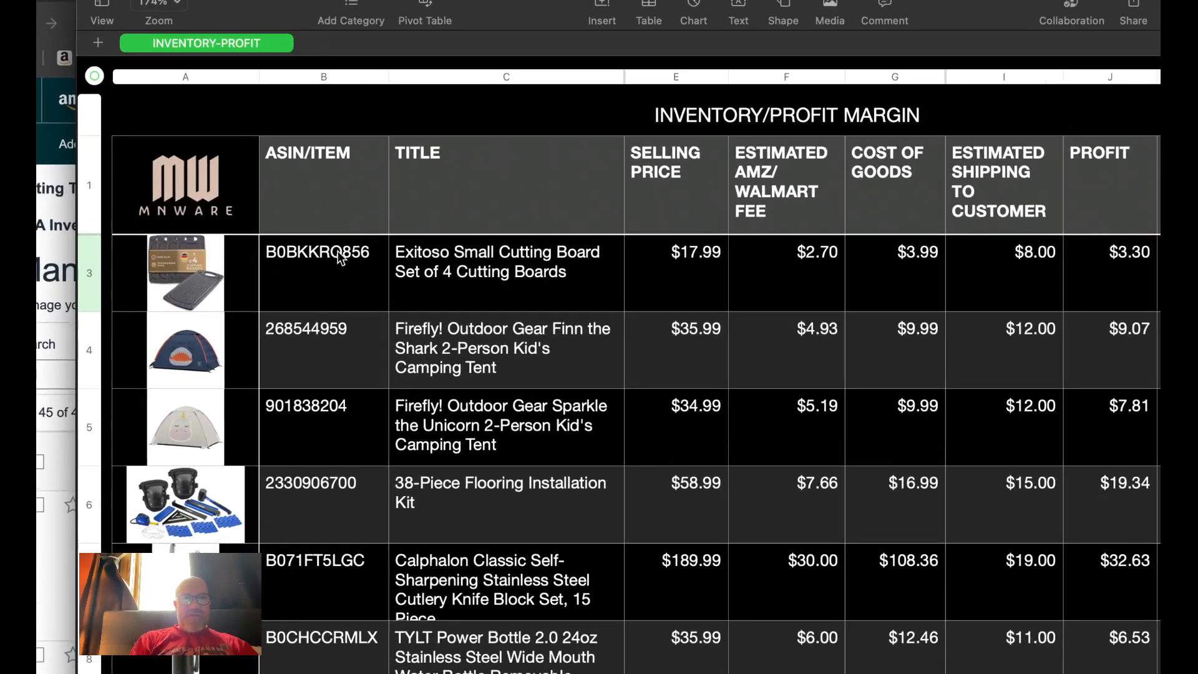
Set the cost of goods for the Exitoso cutting board set in row 3 to $2.99
scroll(531, 265, right, 2)
scroll(530, 265, right, 3)
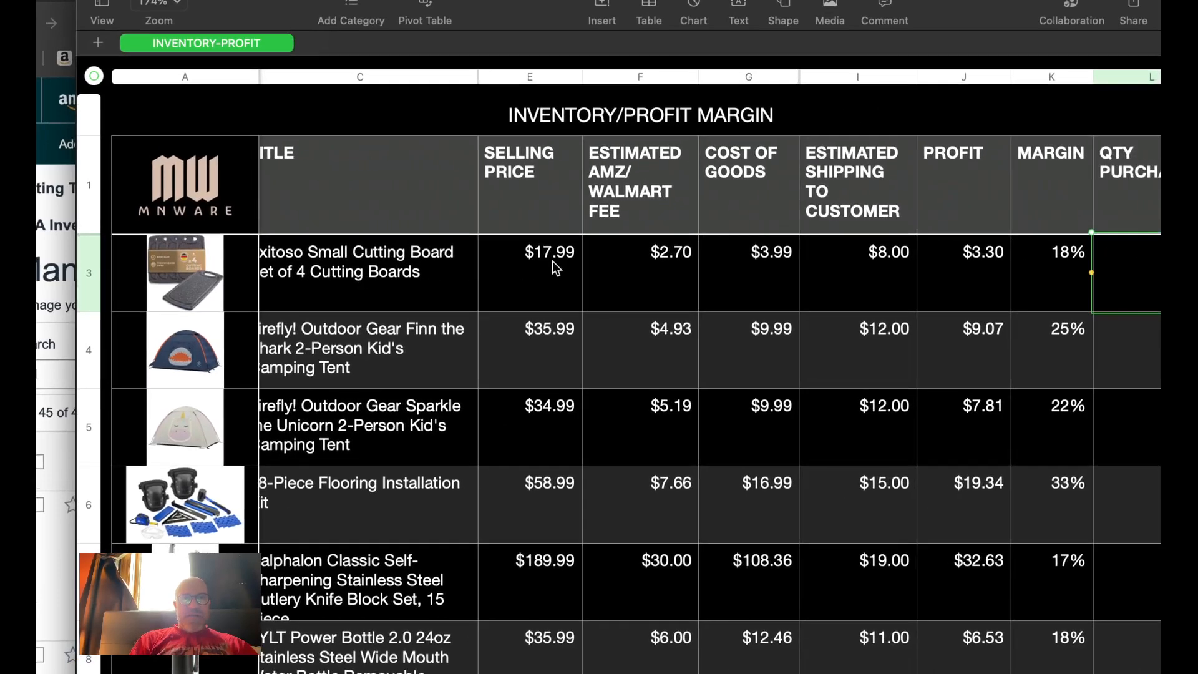
click(767, 254)
double_click(767, 254)
text(2.99)
key(Tab)
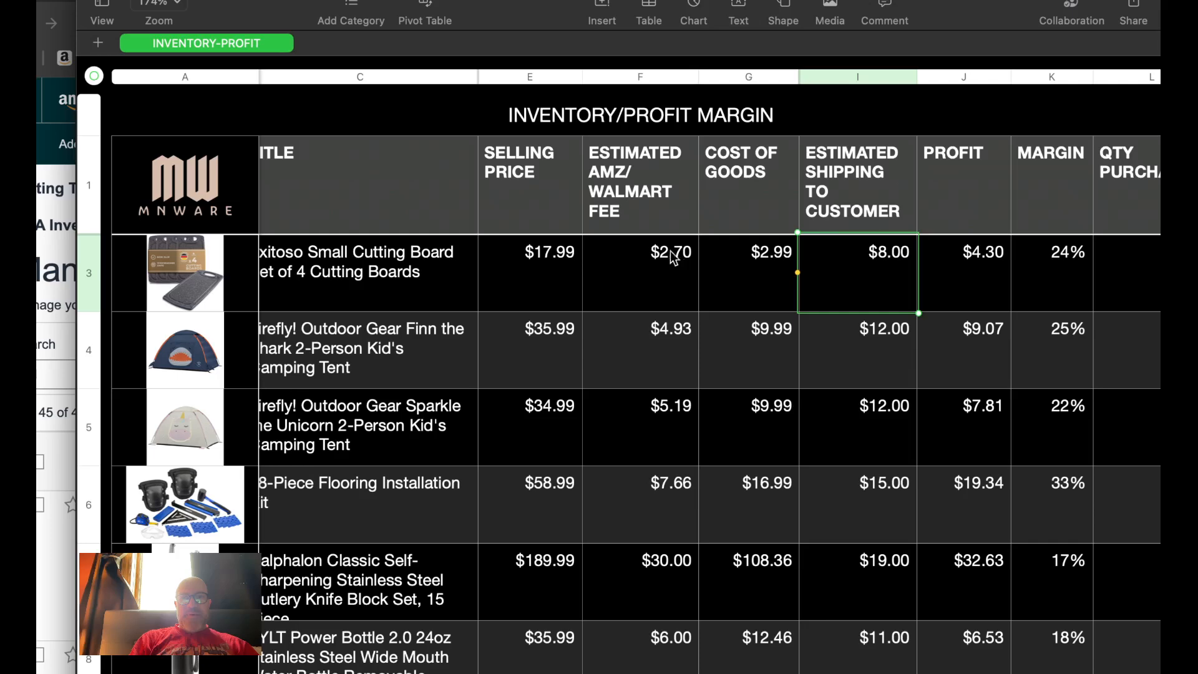
Enter 24 as the quantity purchased for the cutting board set in row 3
scroll(797, 270, right, 3)
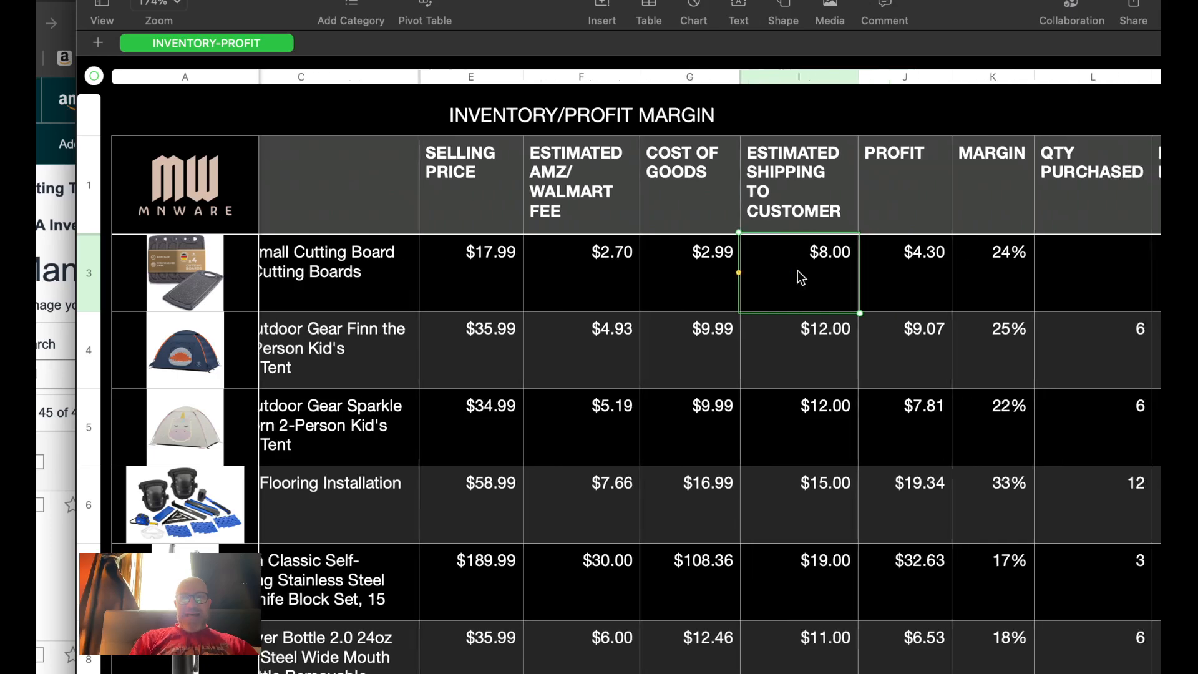
scroll(782, 276, up, 1)
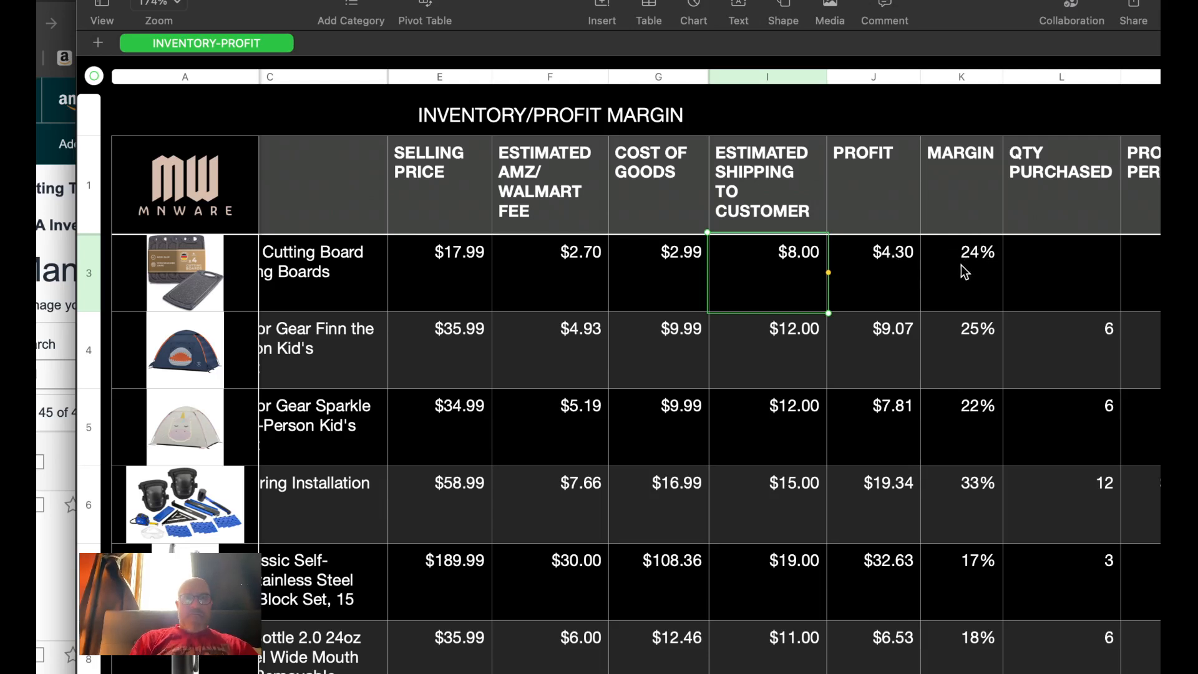
scroll(961, 292, right, 2)
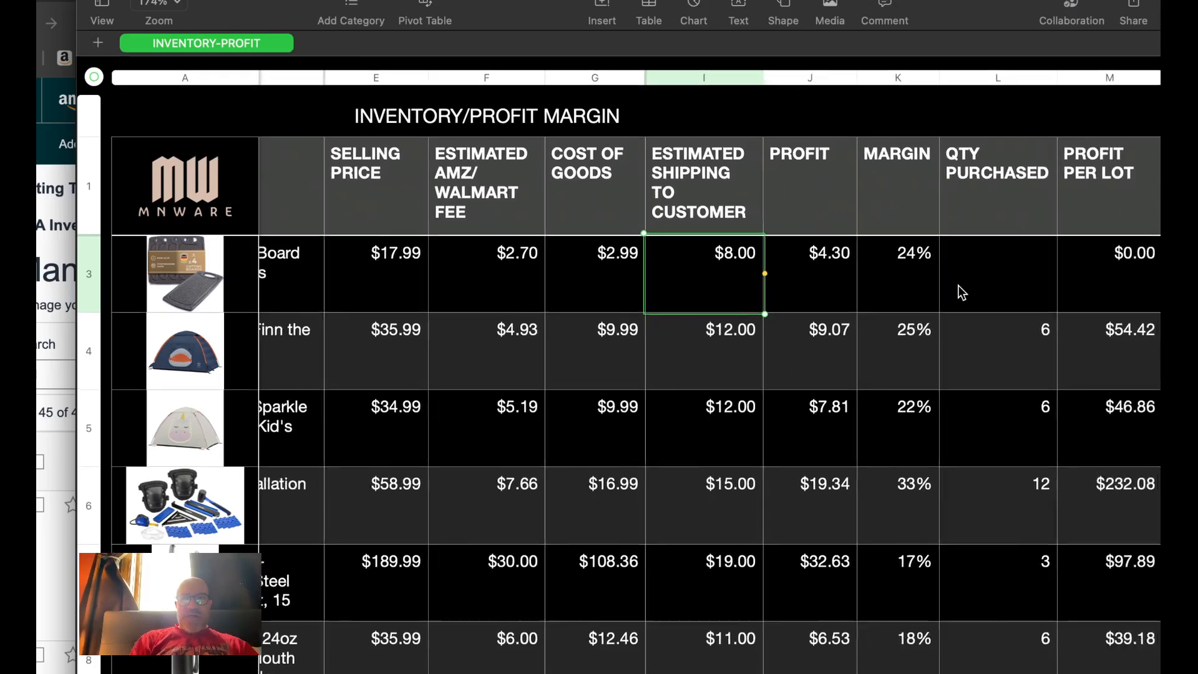
scroll(961, 293, right, 2)
click(951, 281)
text(24)
key(Tab)
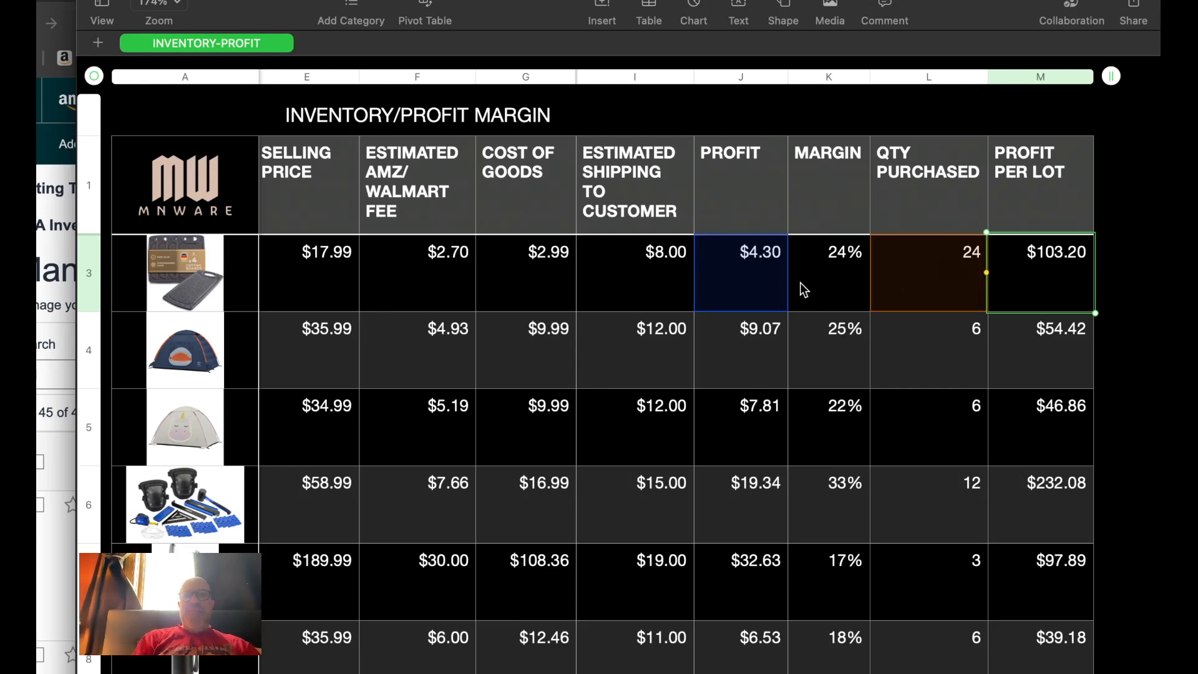
Switch to Chrome, open the Exitoso cutting board set's Amazon page, and examine SellerAmp's quick info, ranks, prices and alerts
key(super+Tab)
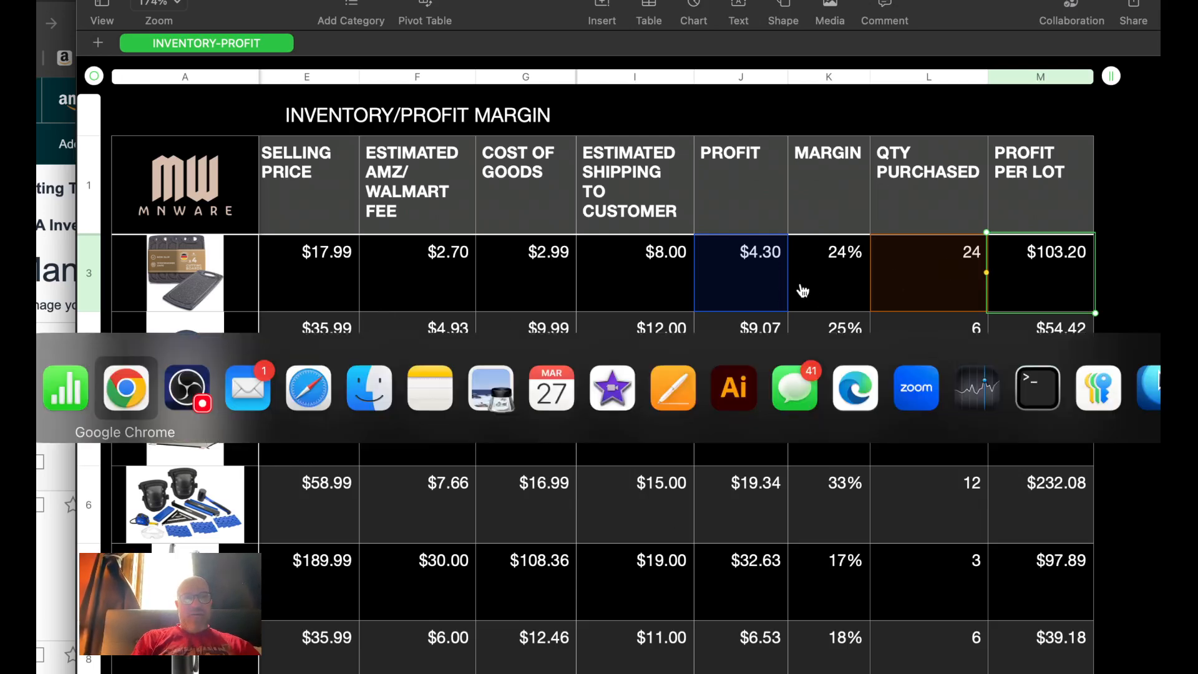
scroll(436, 236, down, 1)
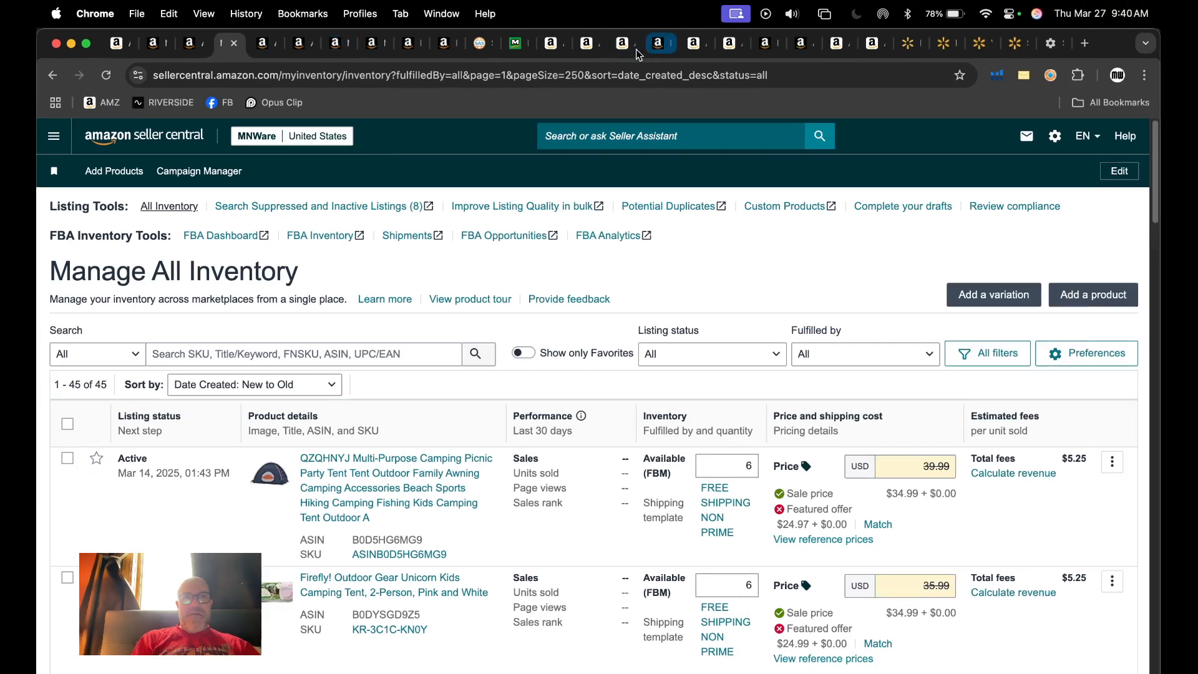
click(552, 44)
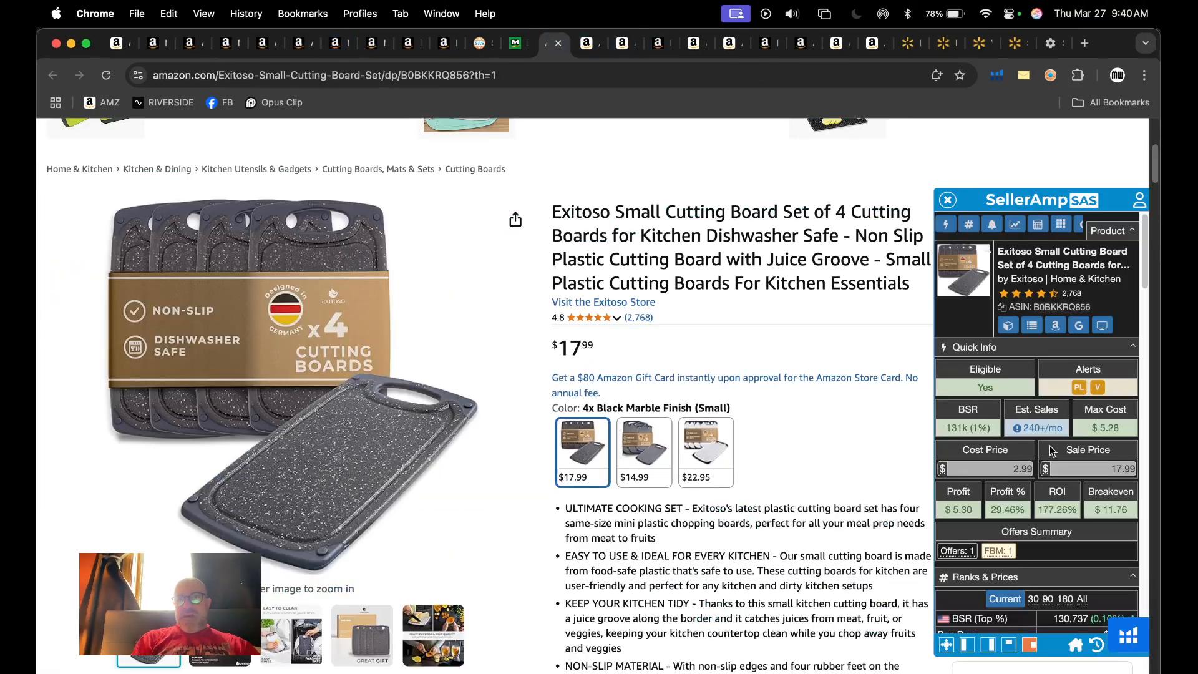
scroll(1052, 449, down, 3)
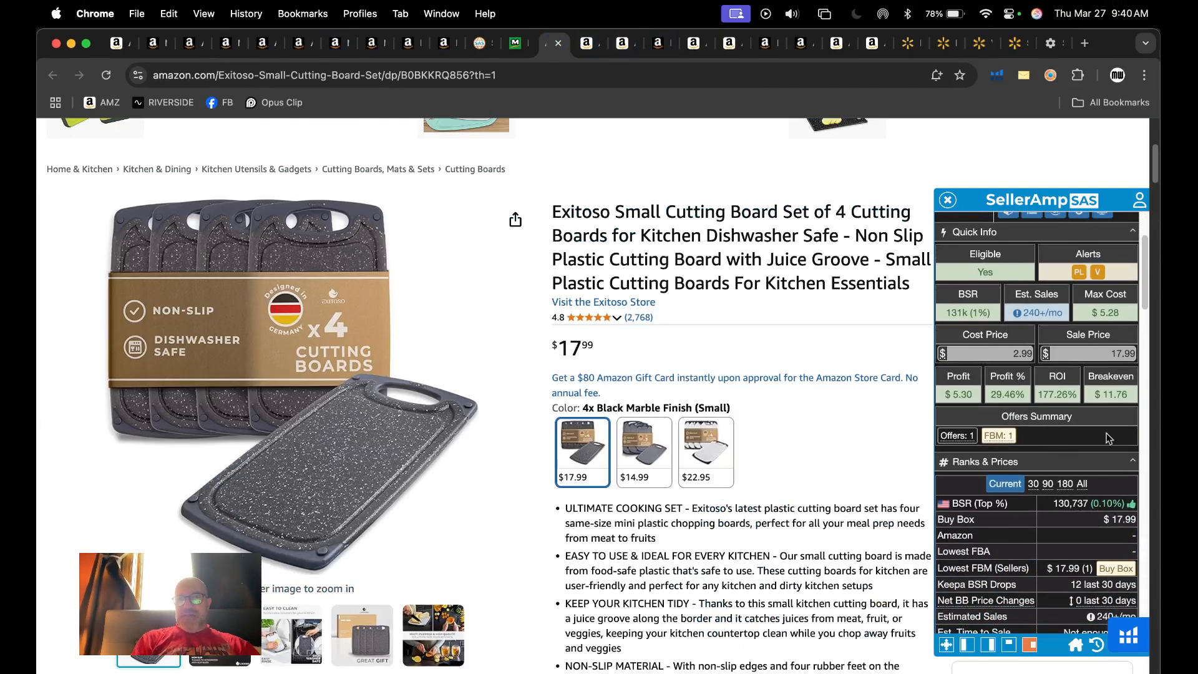
scroll(1061, 424, down, 5)
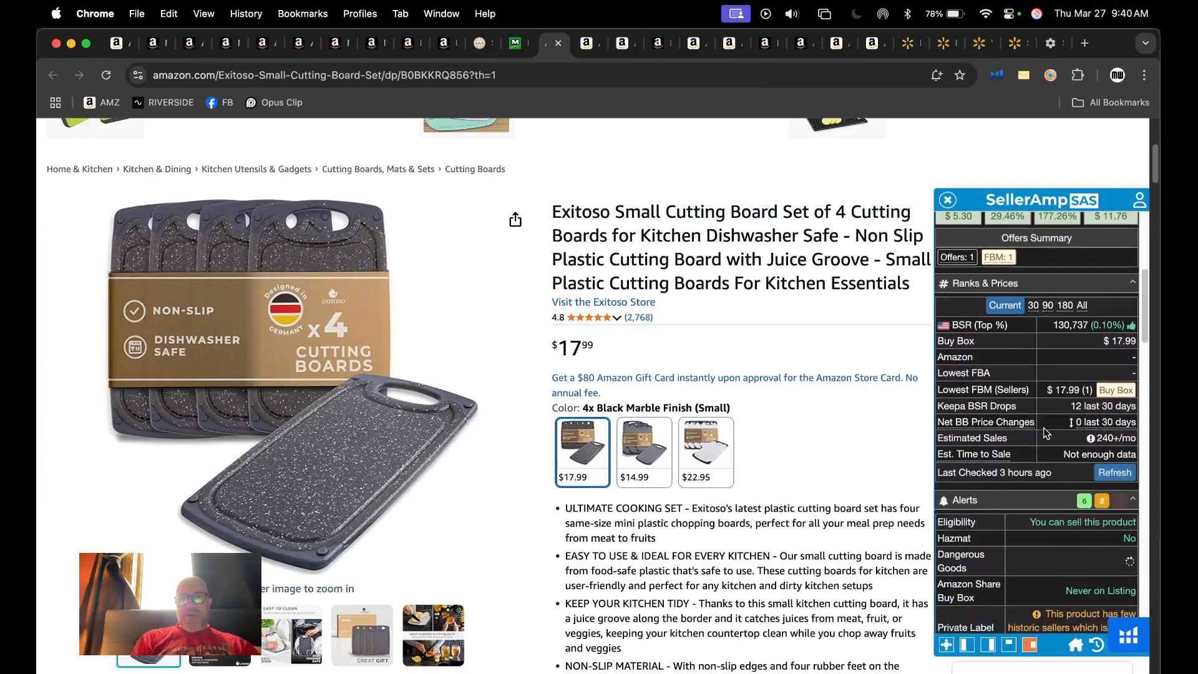
scroll(1046, 432, down, 1)
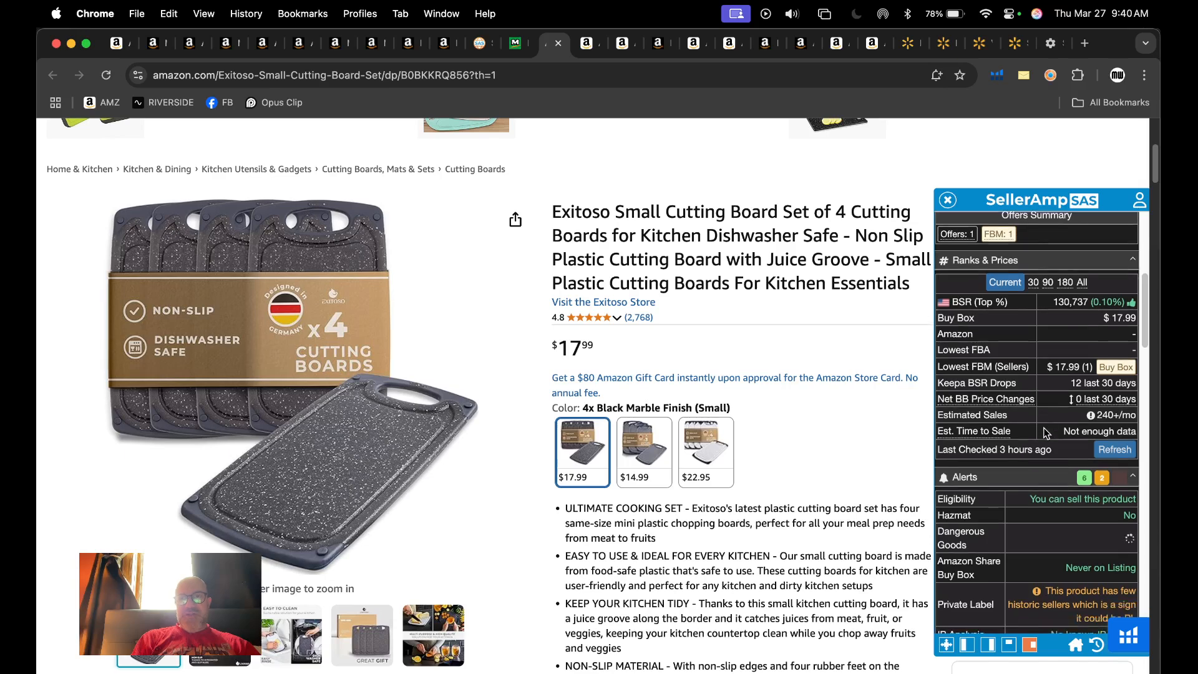
scroll(1046, 433, down, 1)
scroll(1046, 434, up, 1)
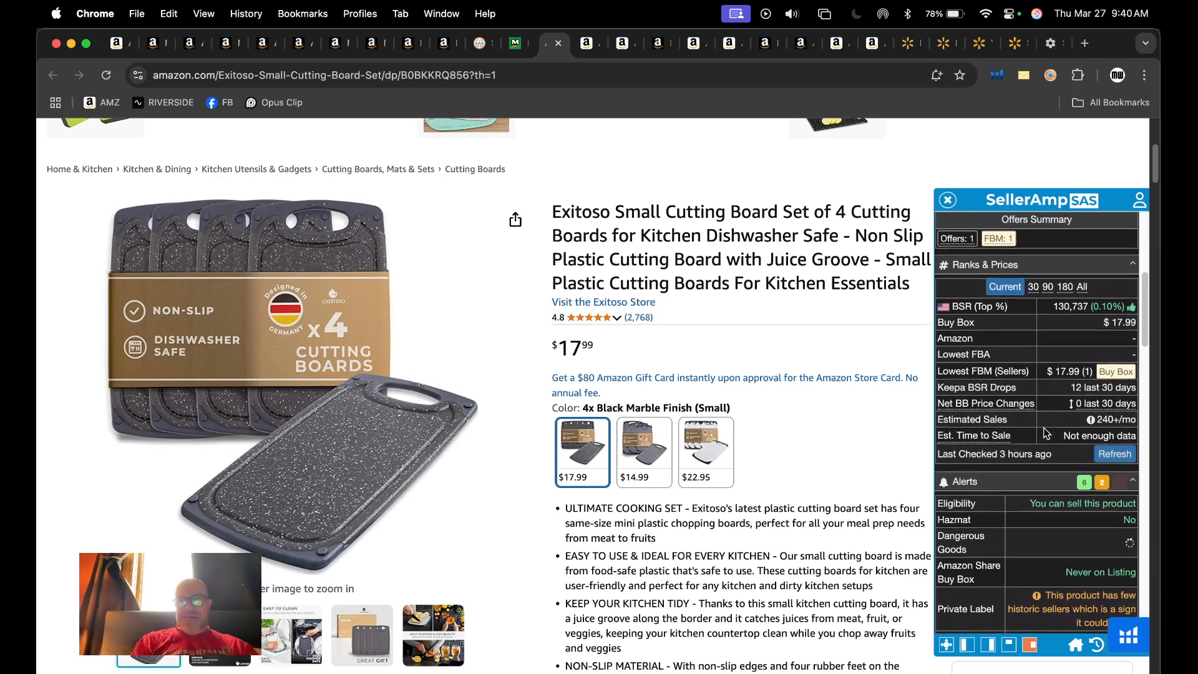
scroll(1060, 424, down, 2)
scroll(1065, 423, down, 2)
scroll(1064, 423, up, 5)
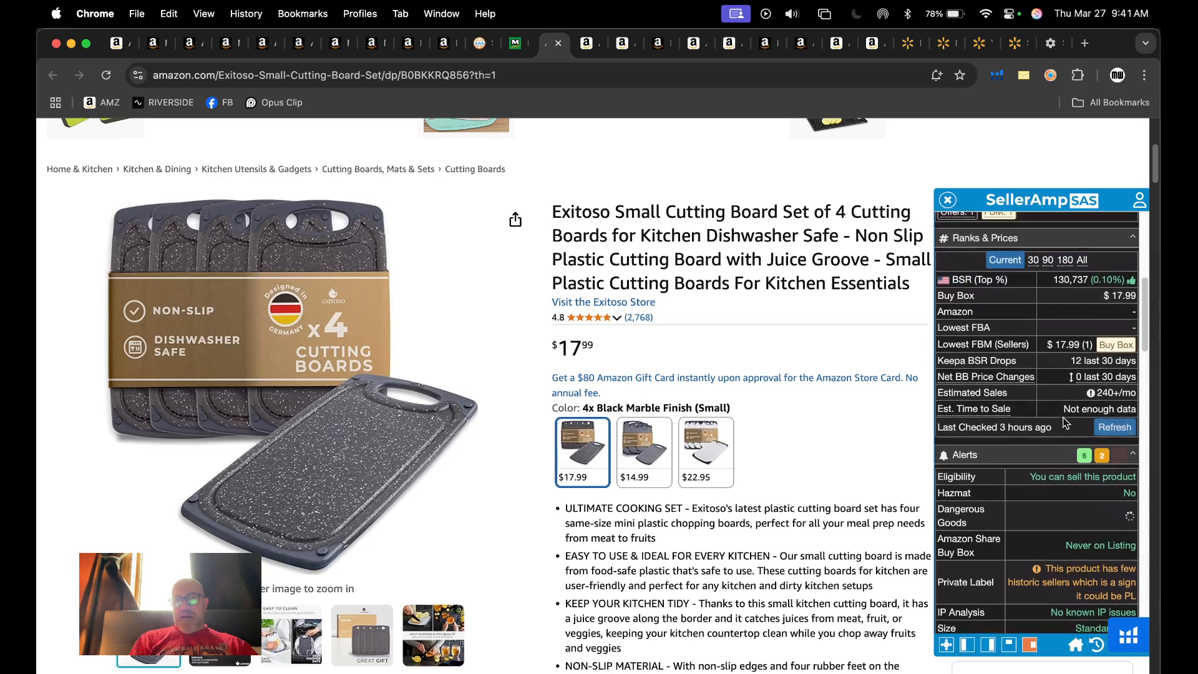
scroll(1064, 423, up, 5)
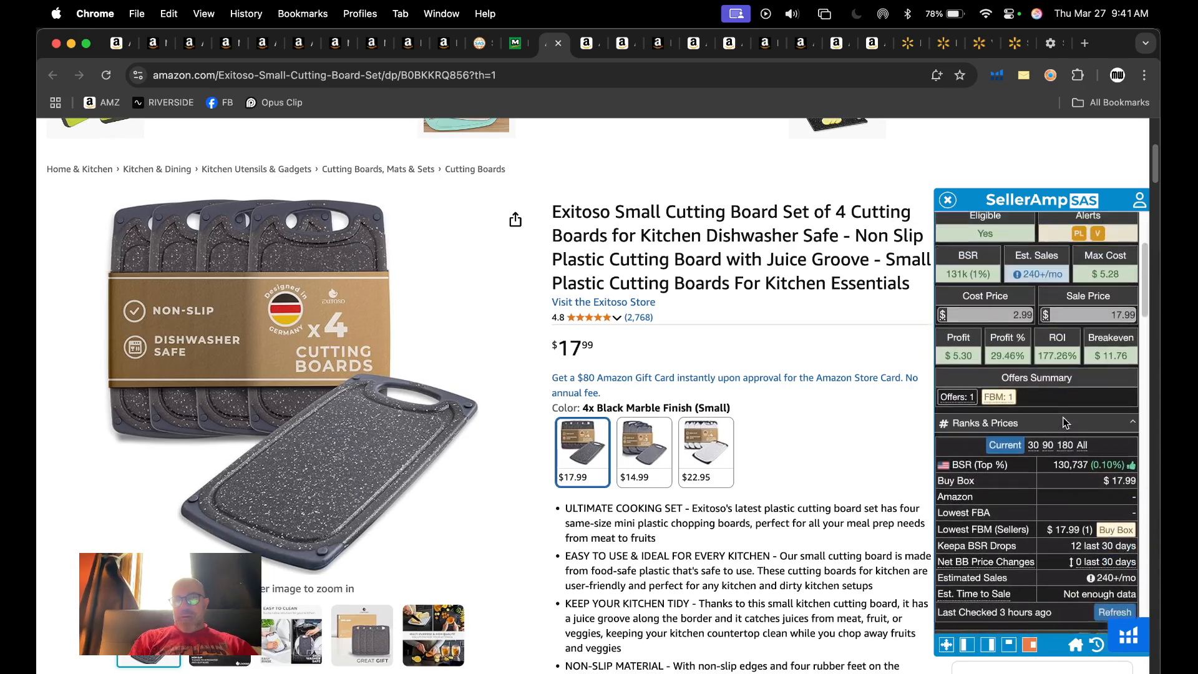
scroll(1108, 320, up, 3)
Set the FBM cost in SellerAmp's Profit Calculator to 8.00
scroll(1109, 319, down, 20)
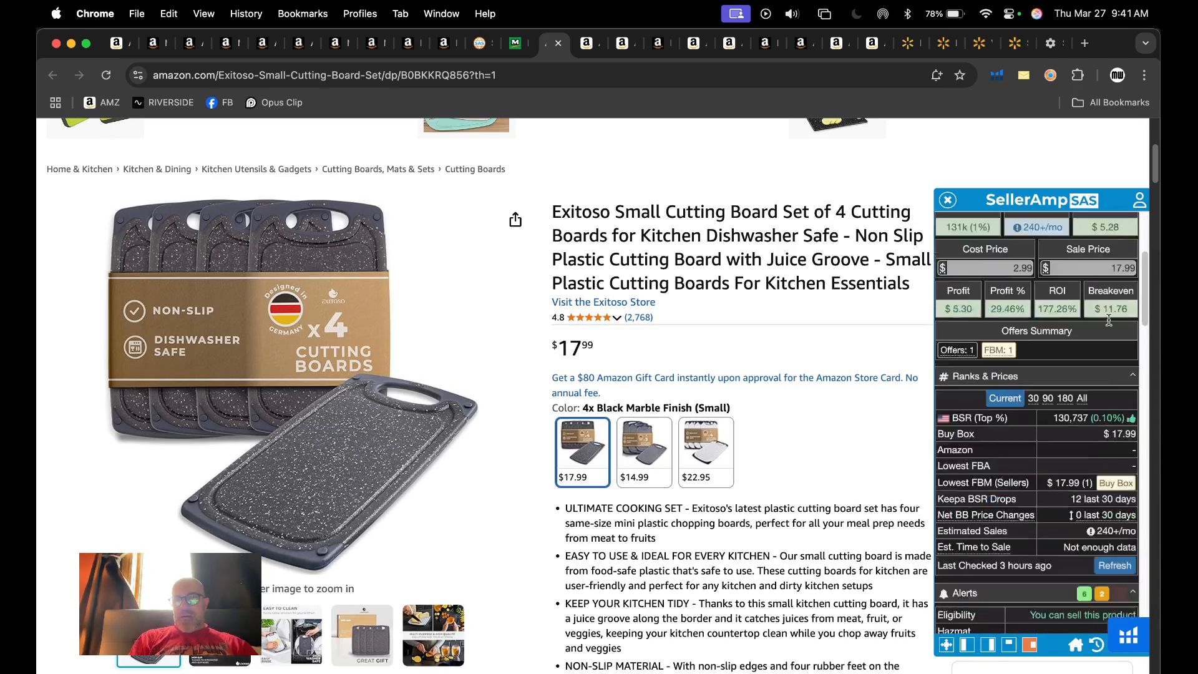
scroll(1108, 320, down, 1)
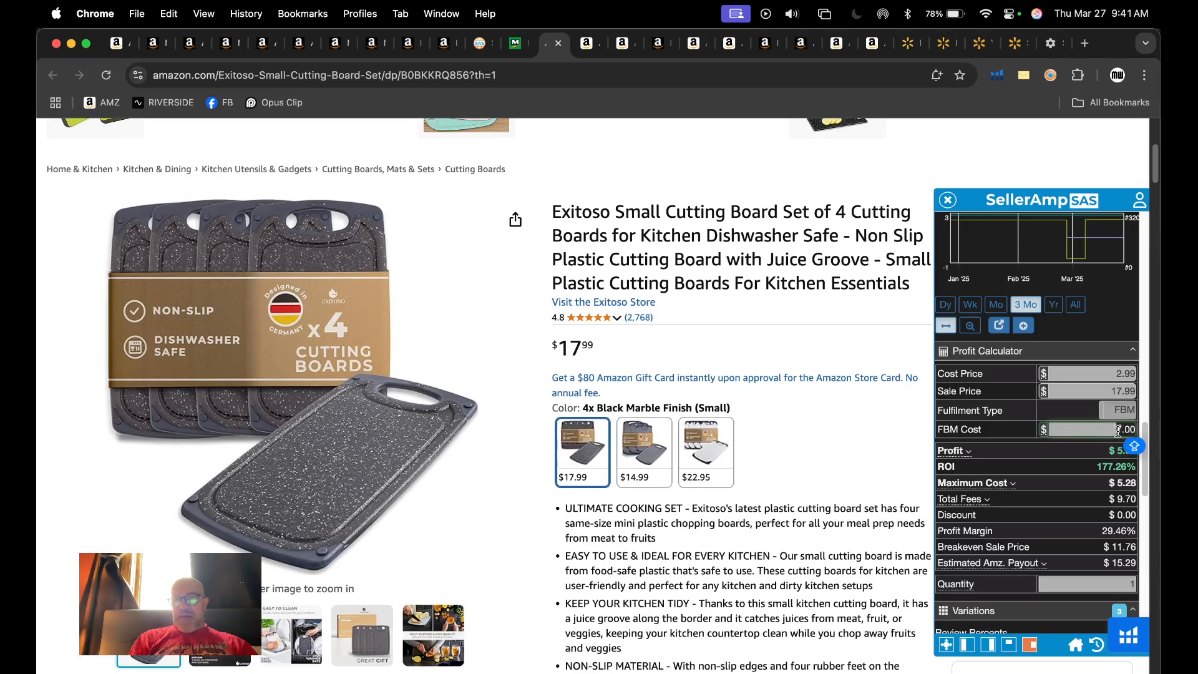
key(BackSpace)
text(8)
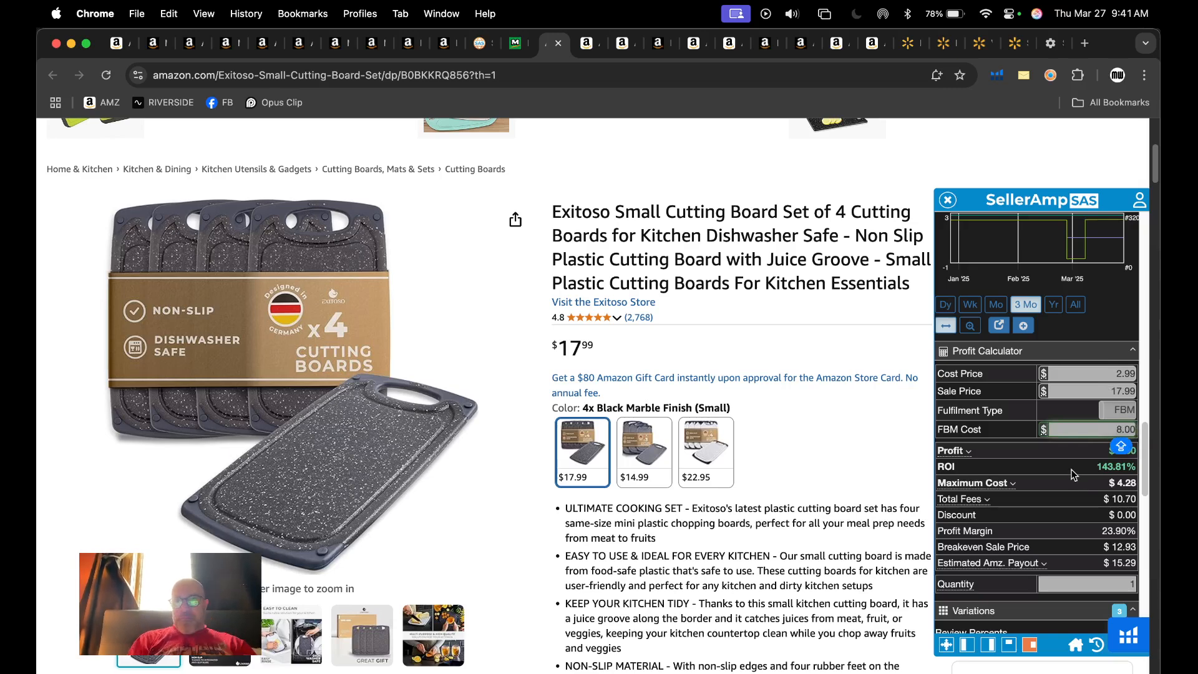
Expand the Total Fees breakdown in the Profit Calculator and review the referral fee, FBM fulfilment cost and profit margin
scroll(1071, 474, down, 2)
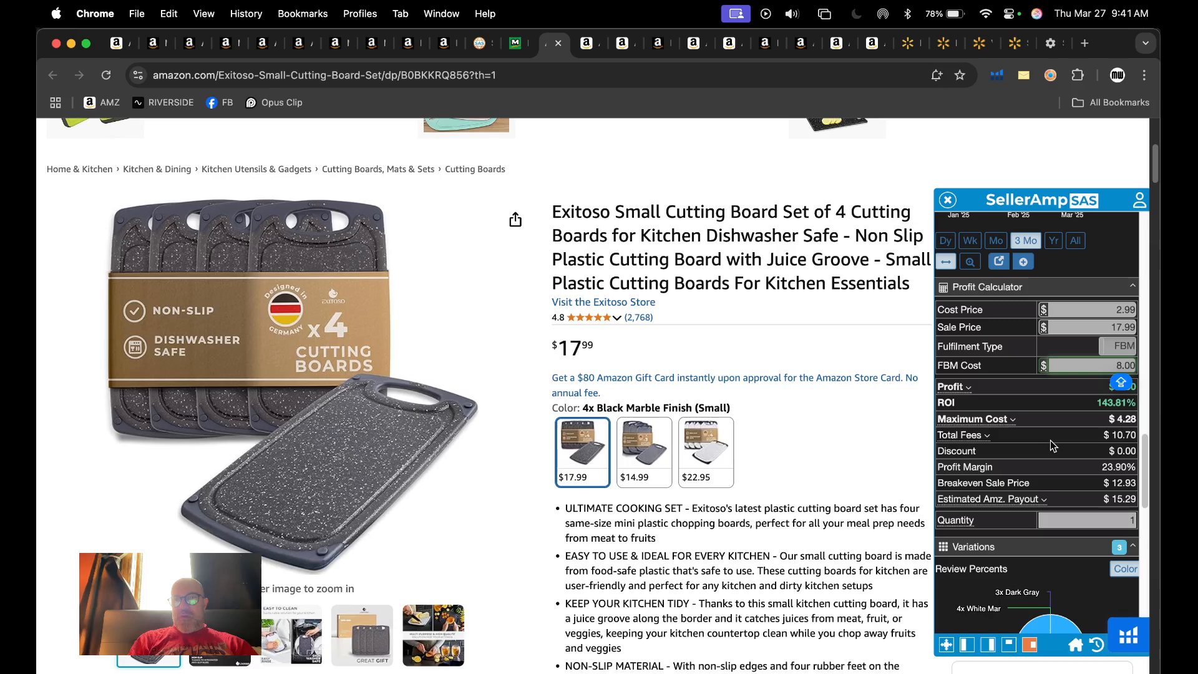
scroll(998, 423, up, 2)
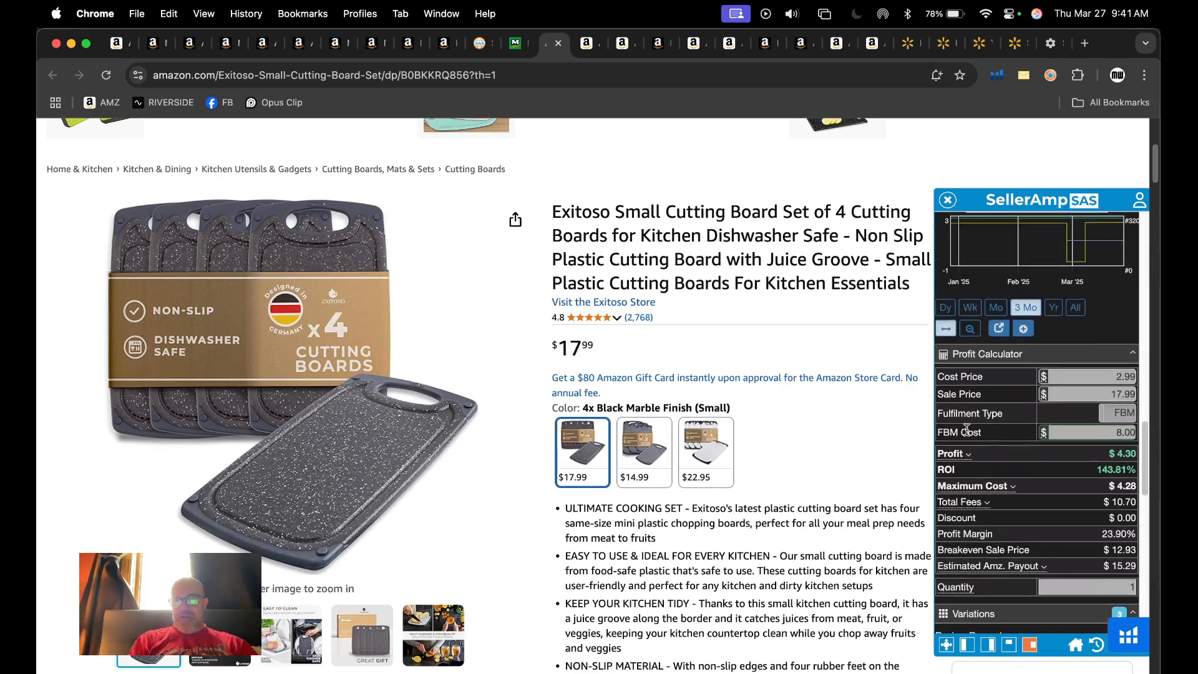
scroll(1038, 498, down, 1)
click(963, 476)
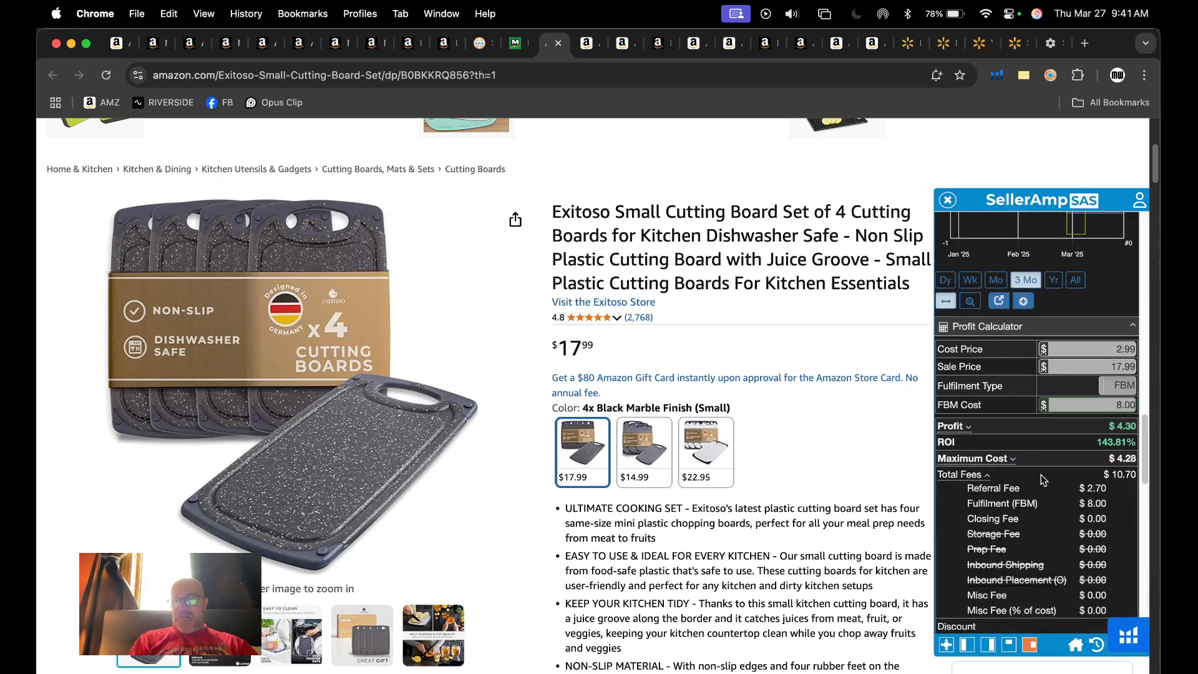
scroll(1060, 517, down, 1)
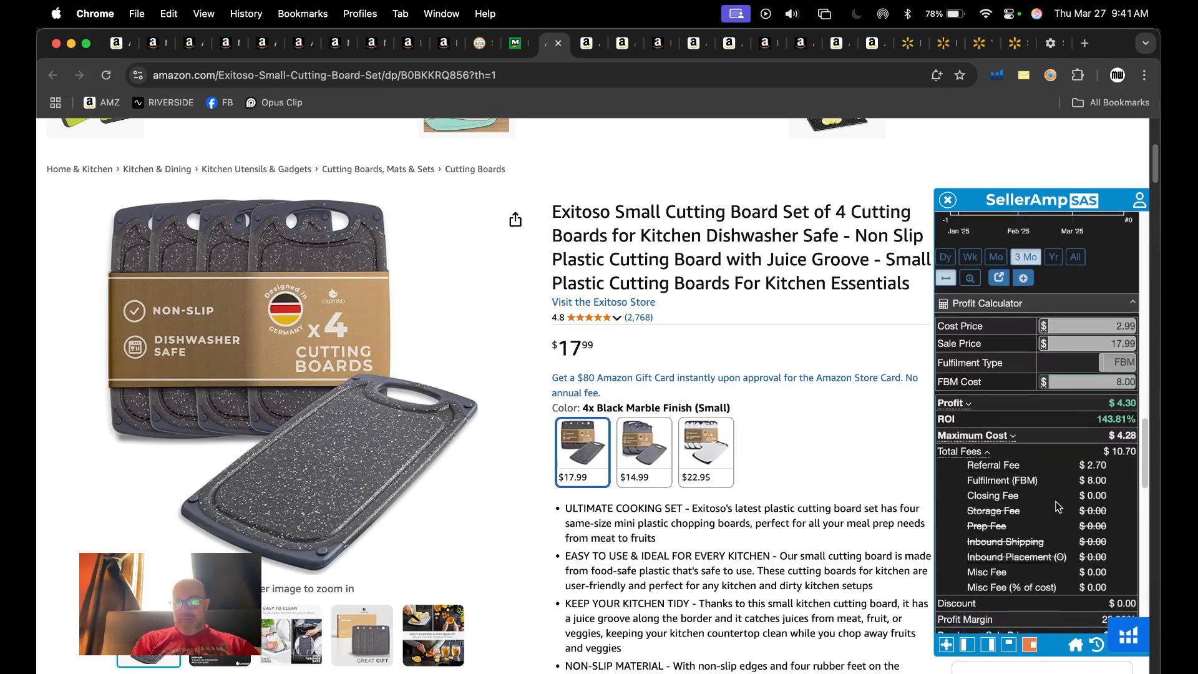
mouse_move(982, 470)
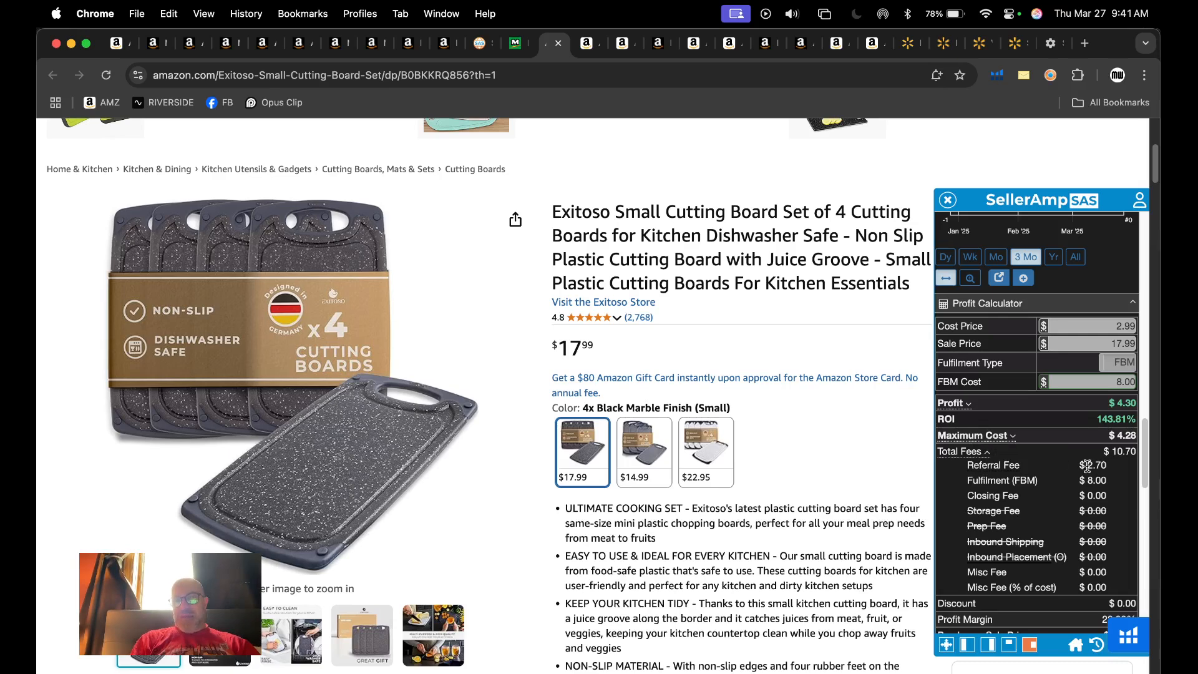
mouse_move(1079, 464)
mouse_down()
mouse_move(1107, 464)
mouse_move(1083, 479)
mouse_up()
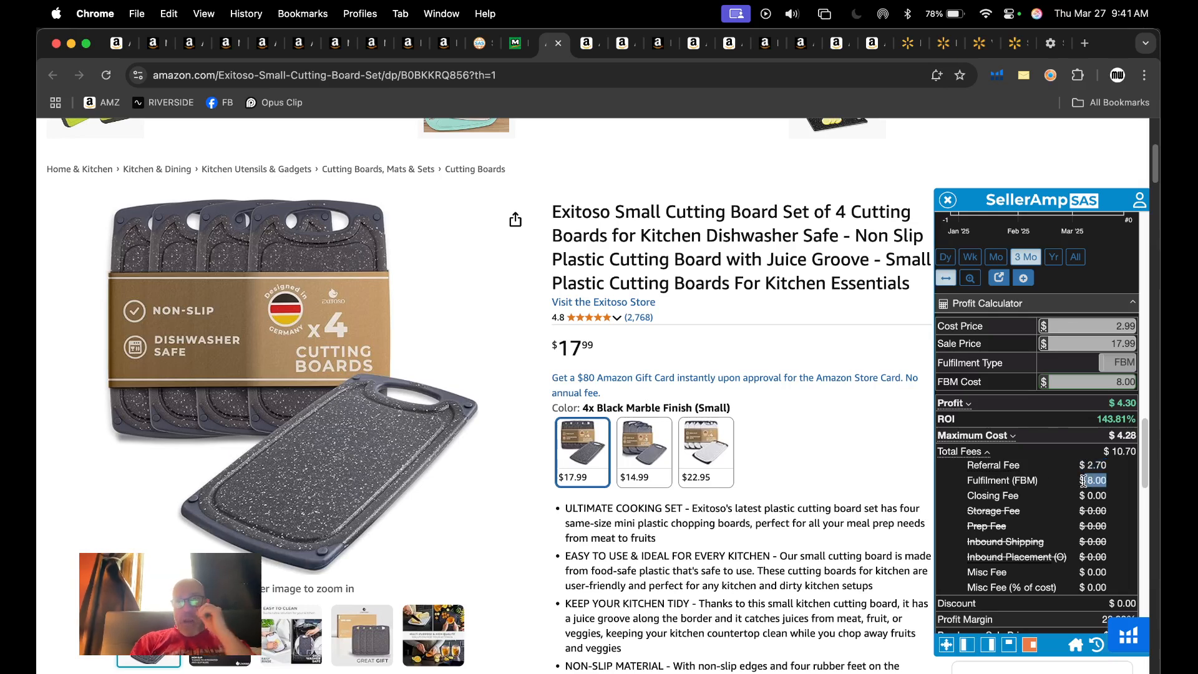
scroll(1084, 481, down, 4)
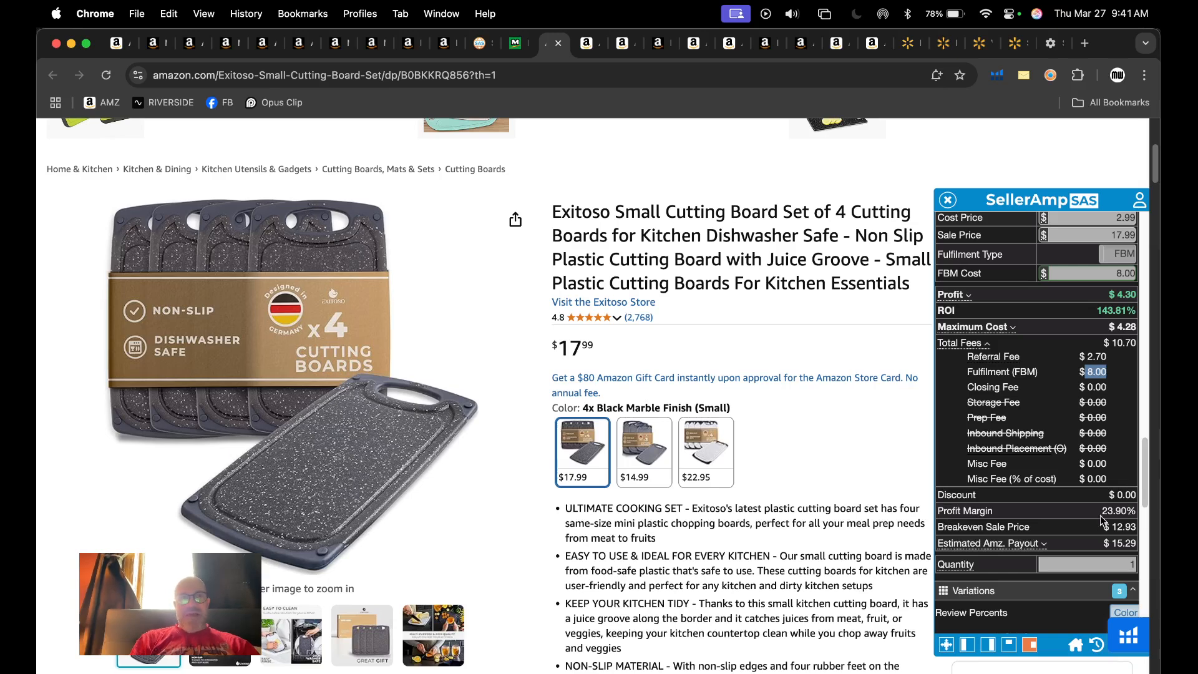
Switch to the MNW_INVENTORY-PROFIT_MARGIN spreadsheet in Numbers and review the cutting board set's row from profit per lot back to its ASIN
key(super+Tab)
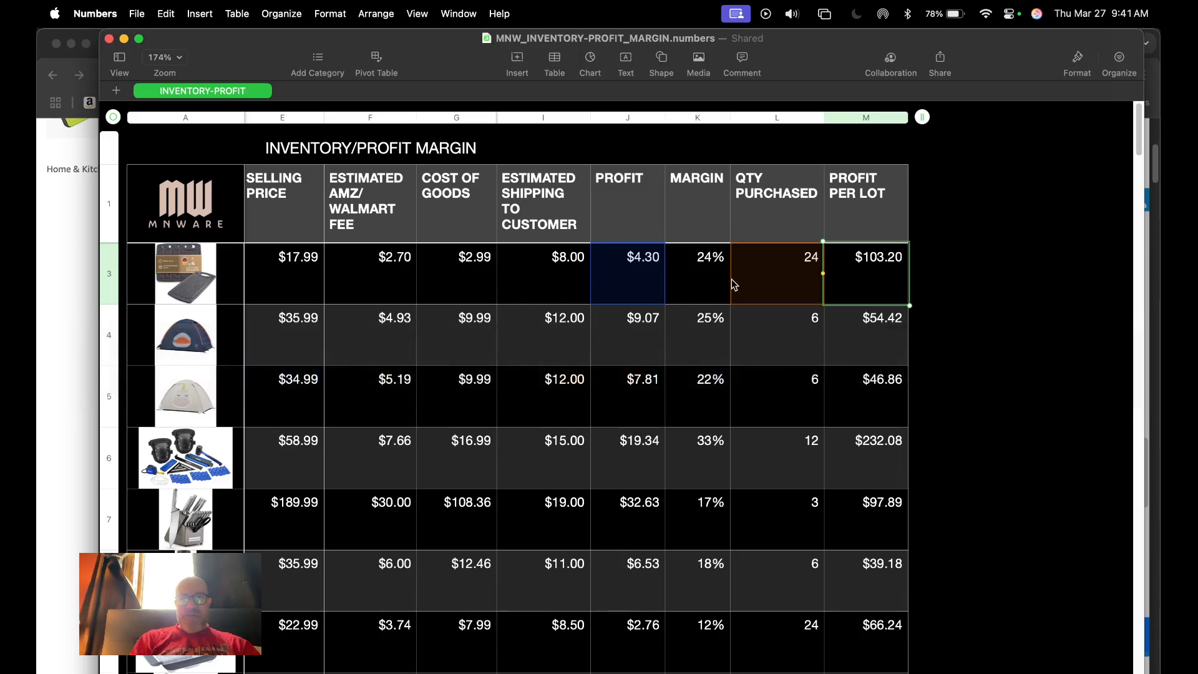
scroll(592, 277, left, 5)
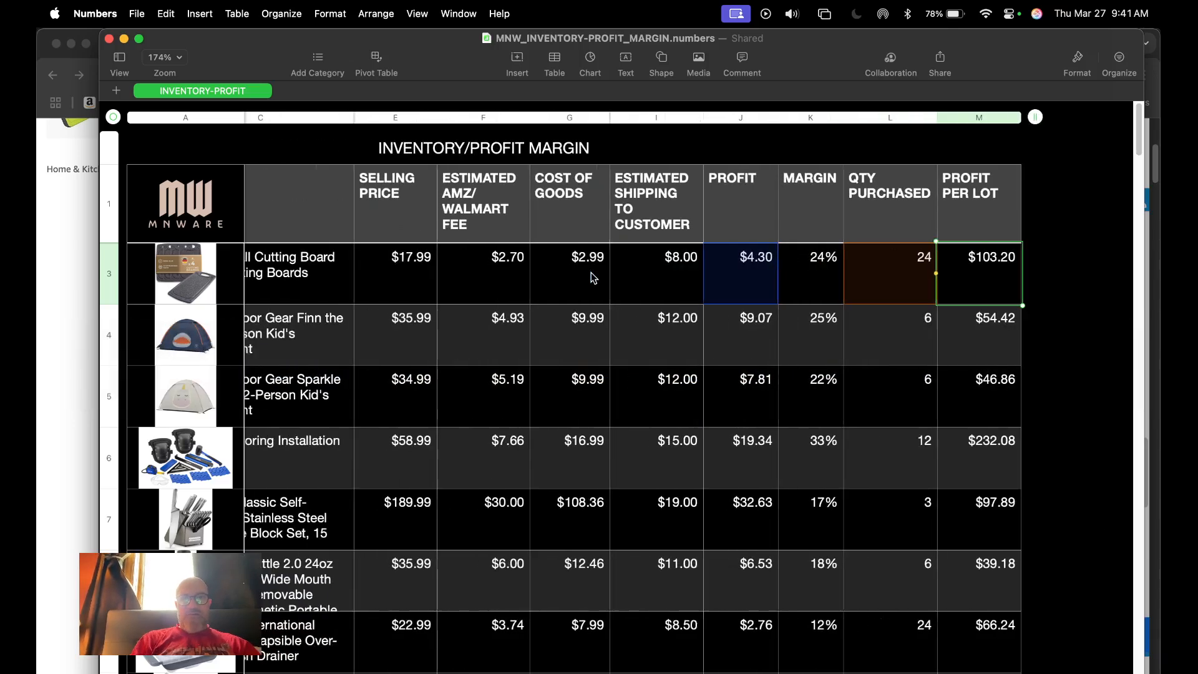
scroll(592, 277, left, 2)
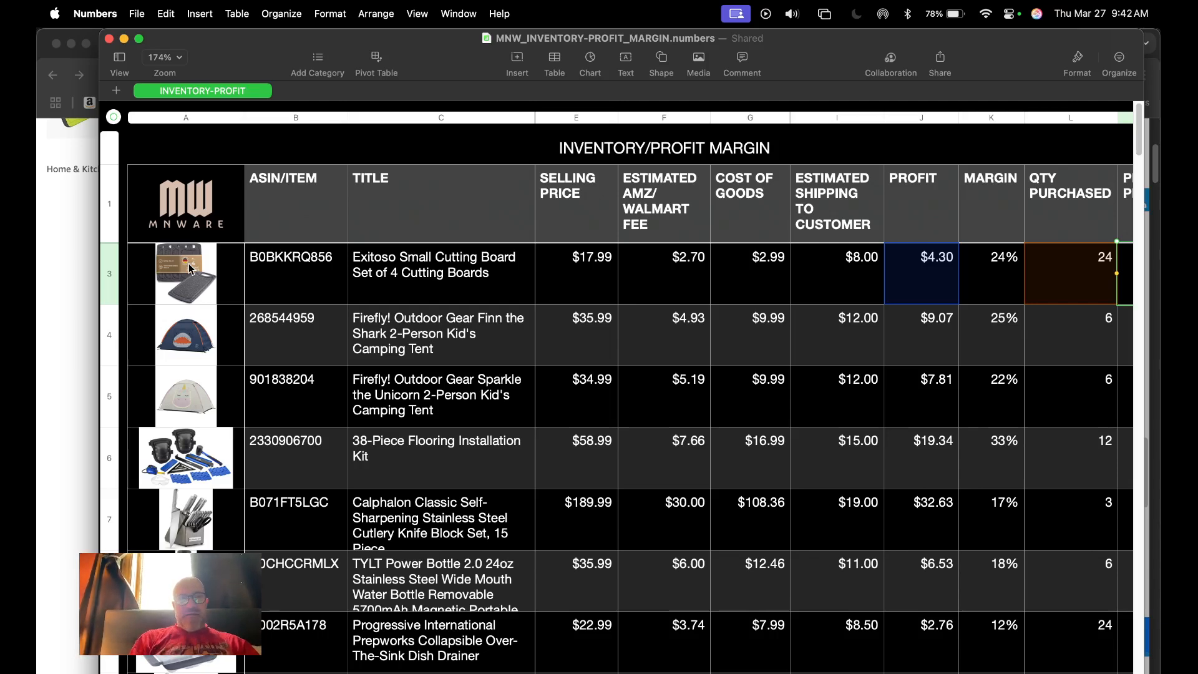
Switch to Chrome, open the Menards cutting board page, and check the quantity available from the fulfillment center
key(super+Tab)
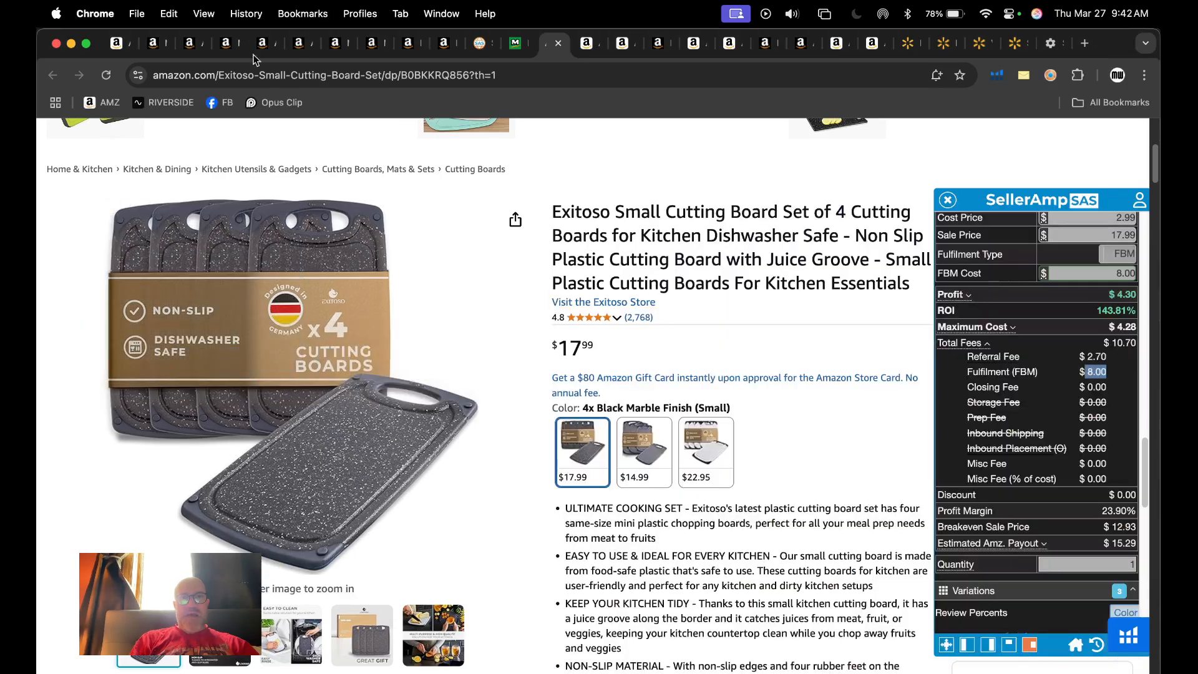
click(522, 47)
scroll(757, 460, down, 3)
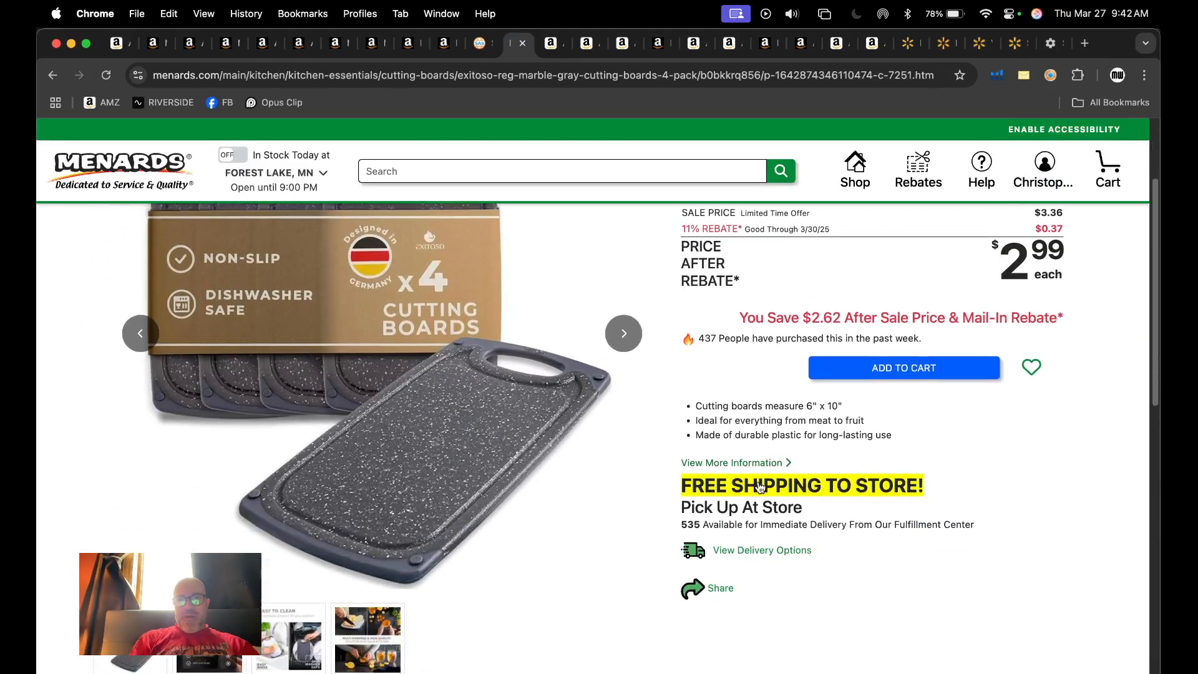
scroll(797, 412, down, 2)
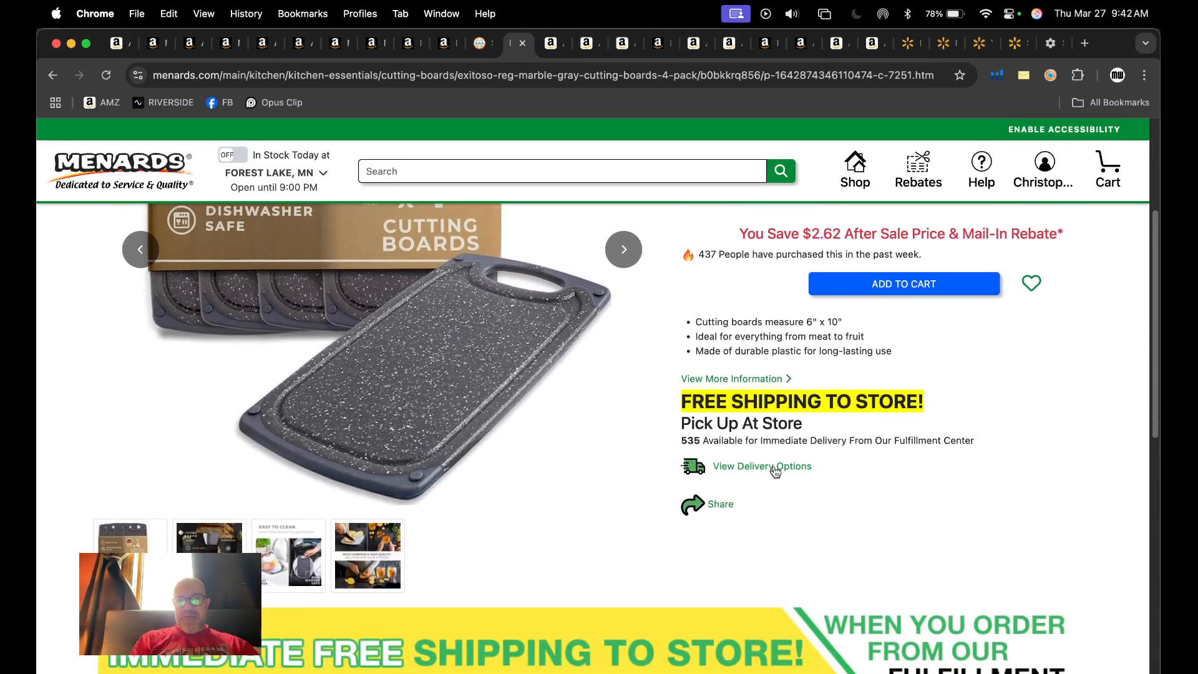
drag(716, 439, 679, 440)
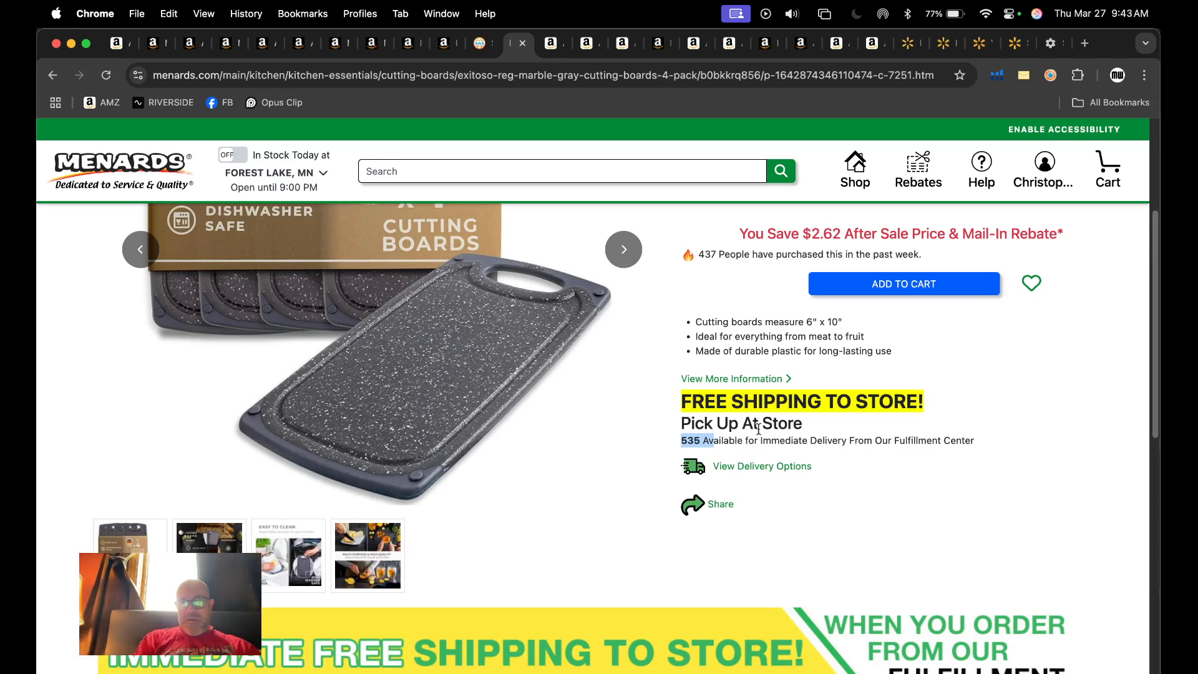
click(693, 442)
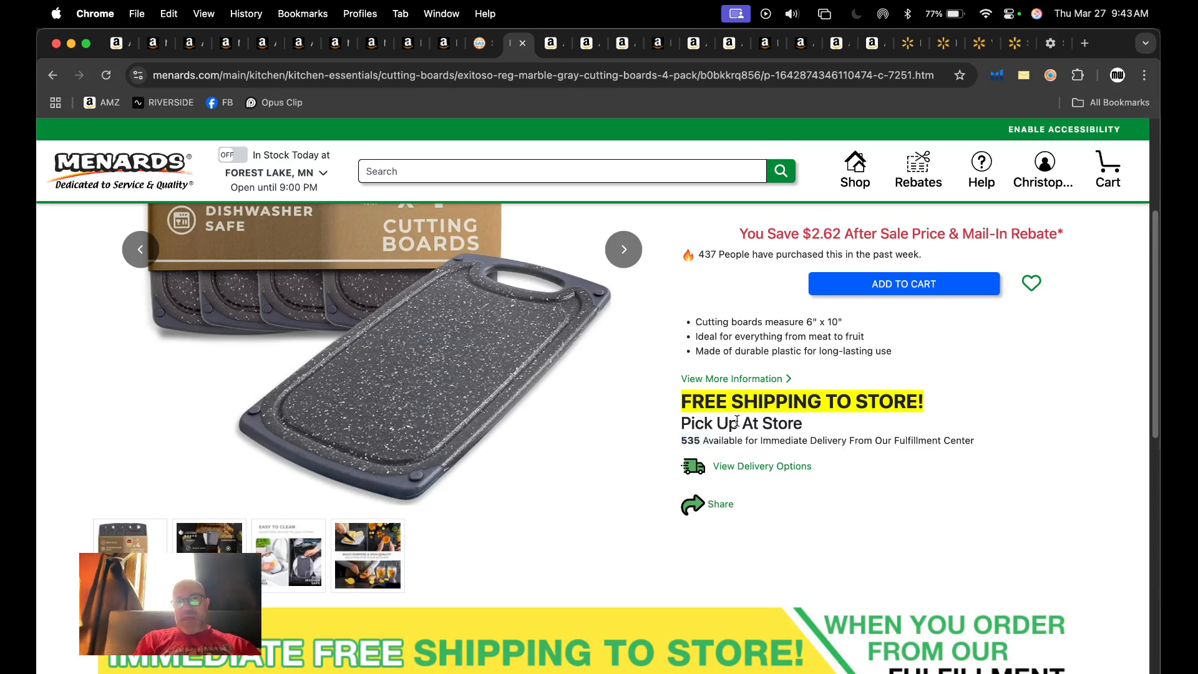
mouse_move(707, 441)
mouse_down()
mouse_move(677, 444)
mouse_move(728, 445)
mouse_move(689, 440)
mouse_up()
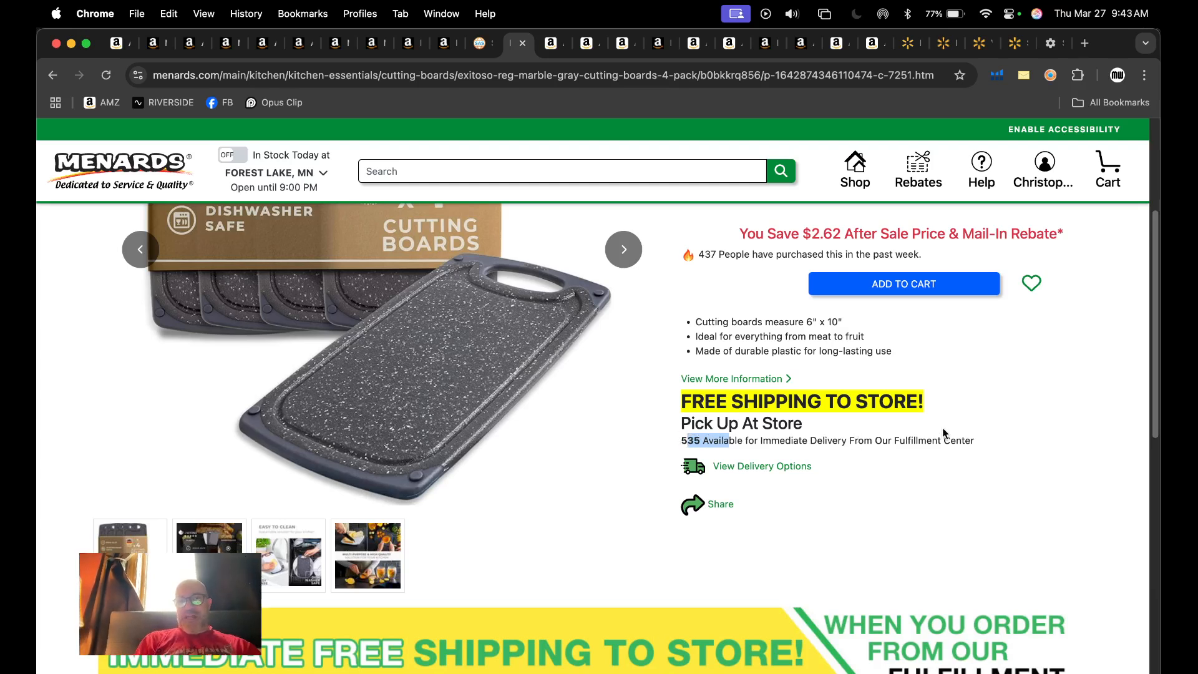
drag(905, 442, 974, 445)
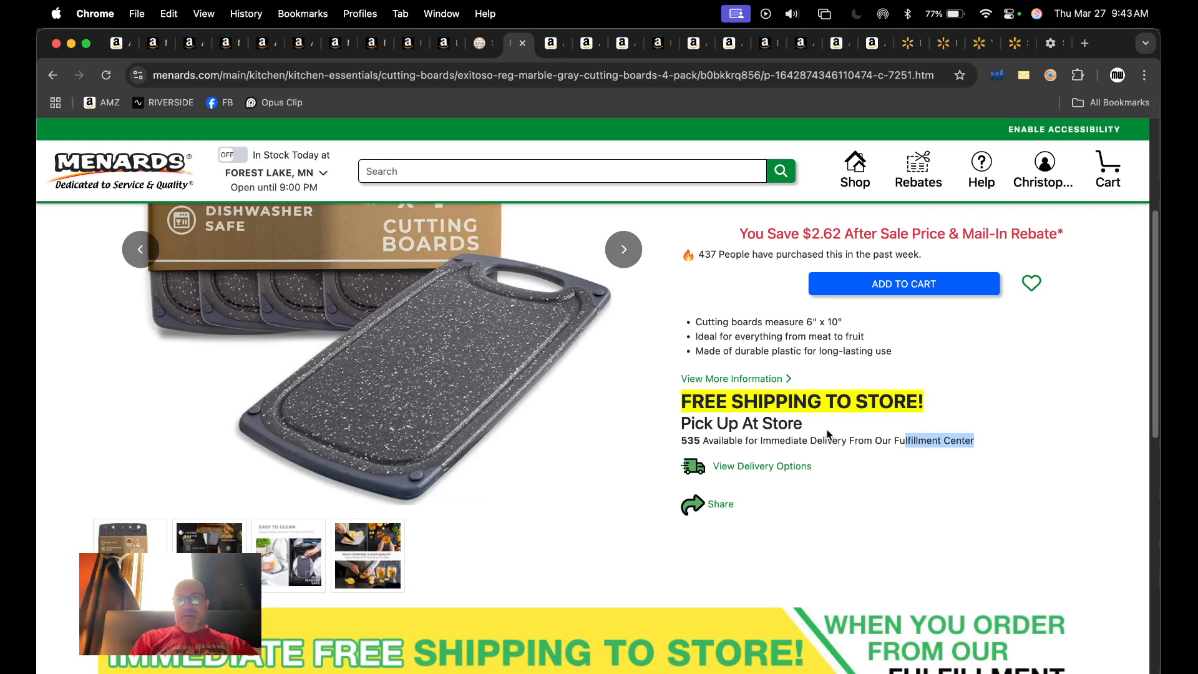
Examine the Menards price breakdown for the cutting boards, highlighting the mail-in rebate, sale price and 11% rebate lines
scroll(794, 370, up, 2)
scroll(793, 373, up, 2)
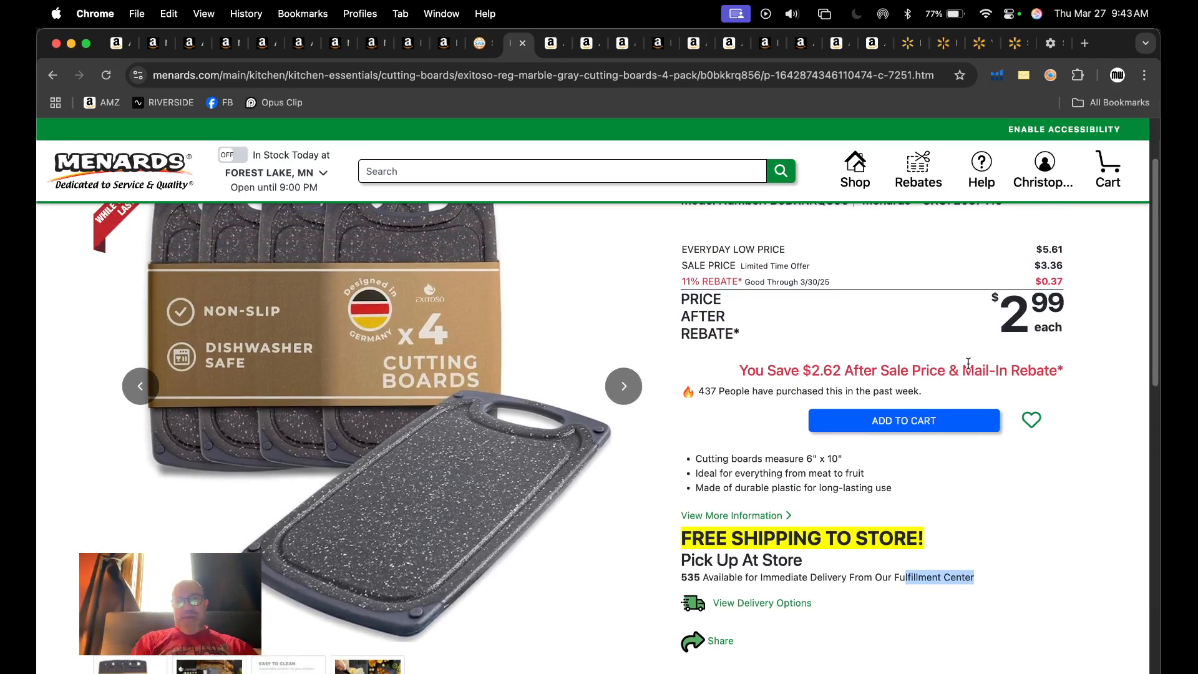
drag(962, 369, 1045, 369)
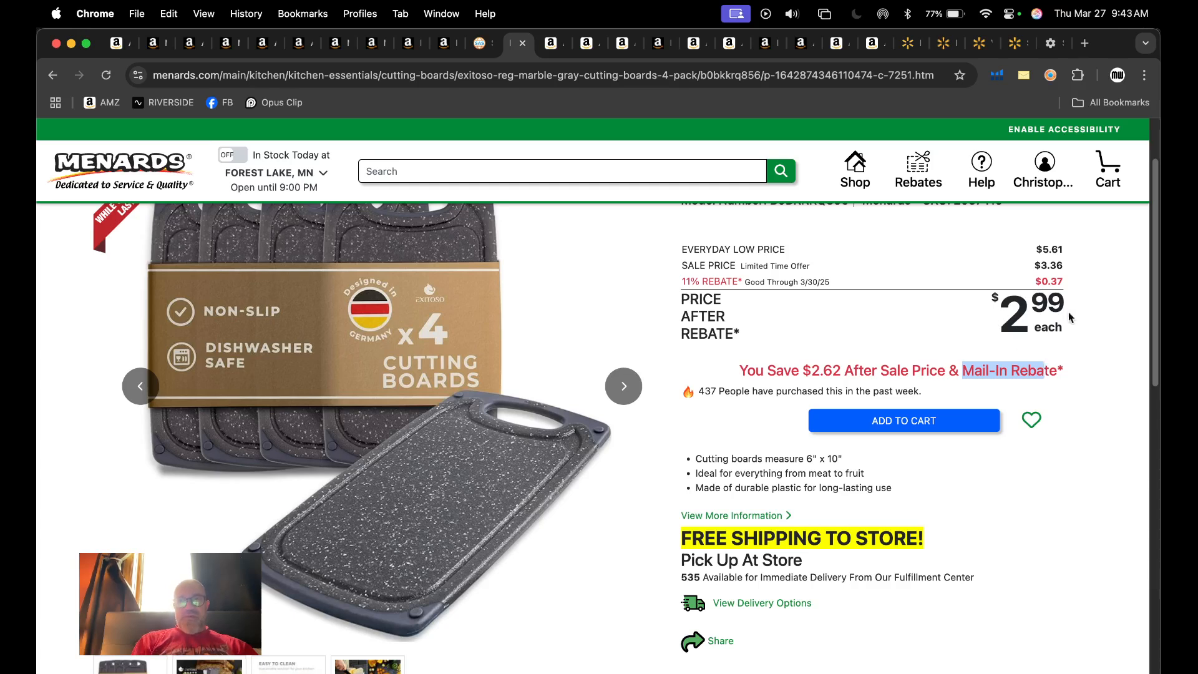
drag(701, 272, 738, 275)
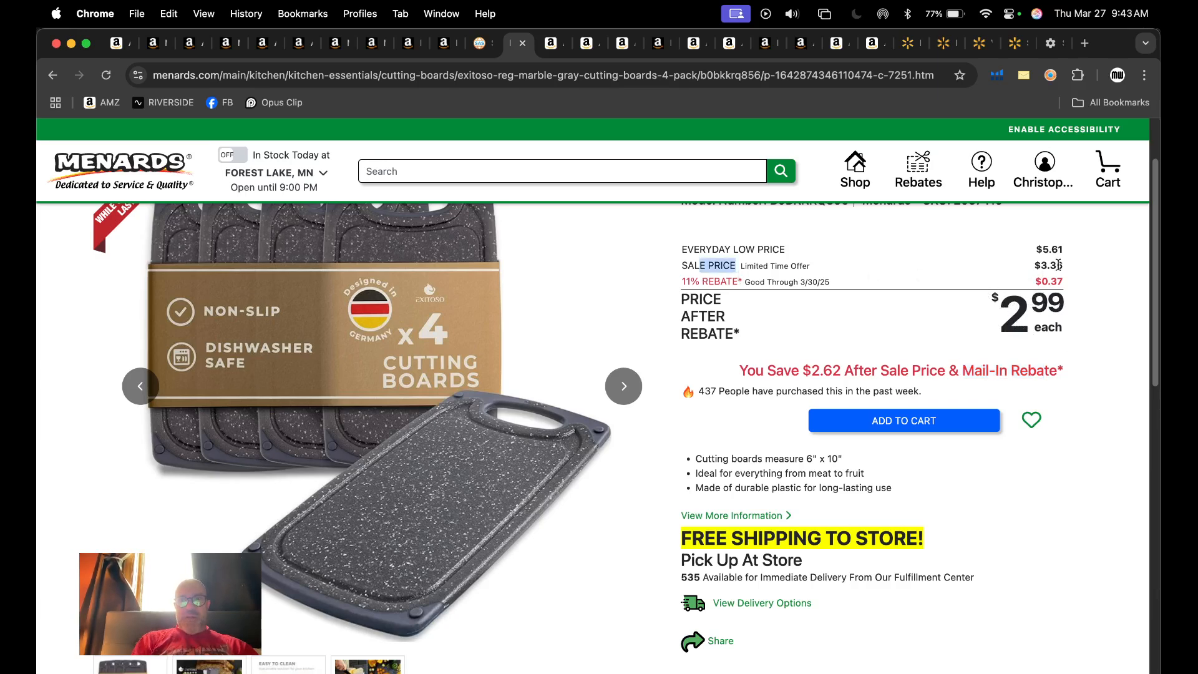
click(694, 282)
drag(693, 282, 738, 283)
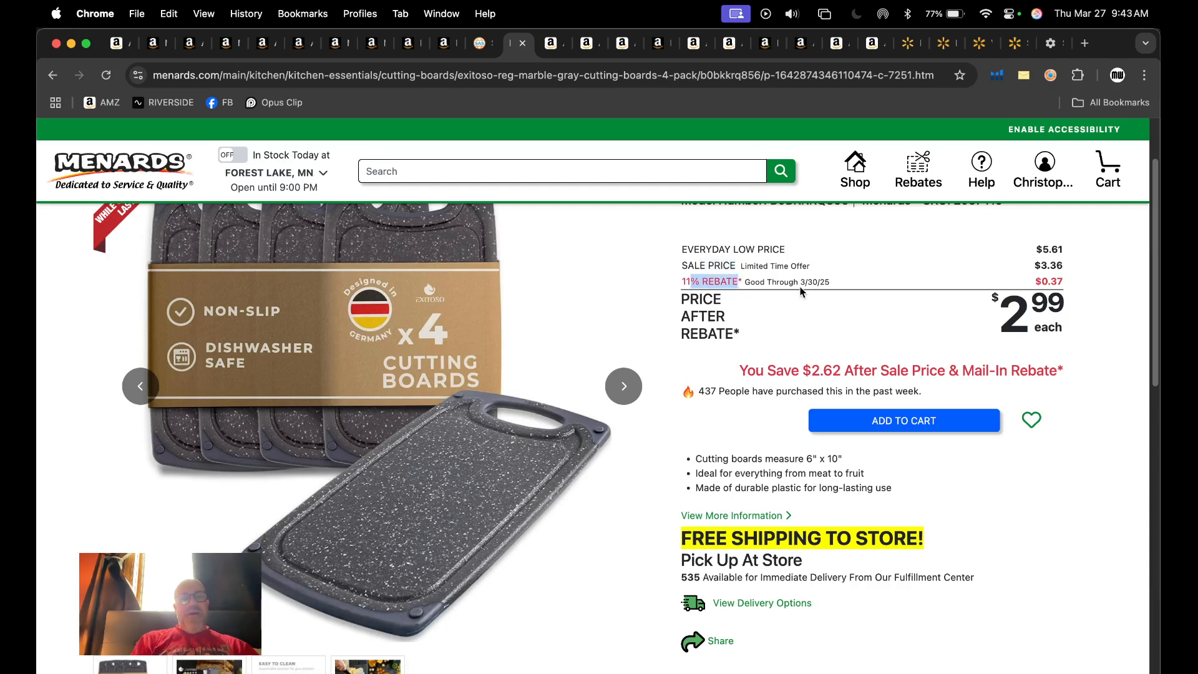